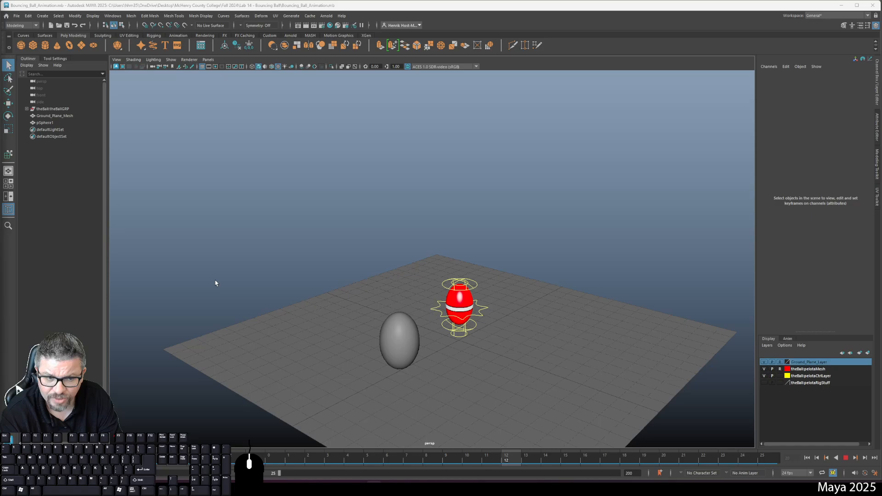
Step: Stop the animation playback and try to save the scene in Maya ASCII format as Bouncing_Ball_Animation.ma
left_click(846, 457)
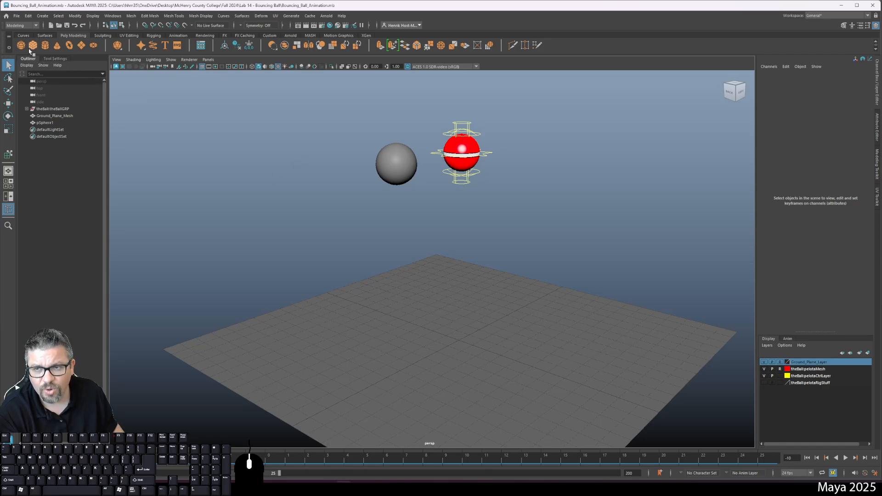
left_click(17, 17)
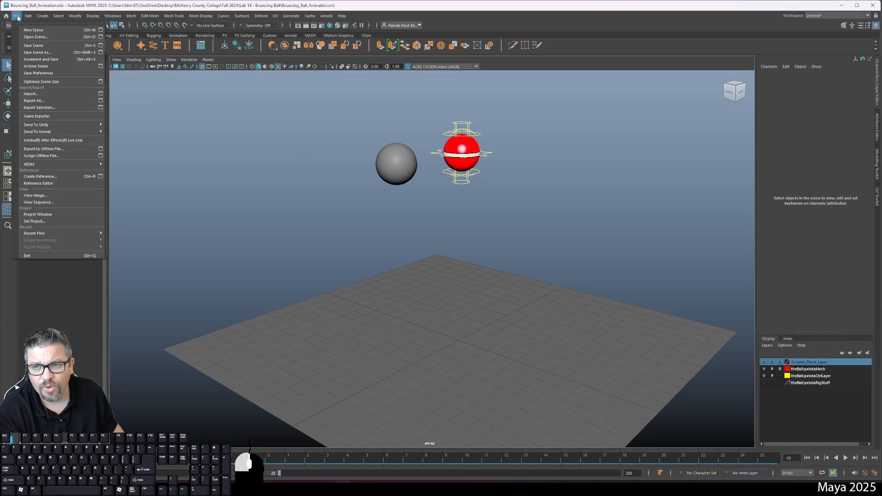
left_click(38, 52)
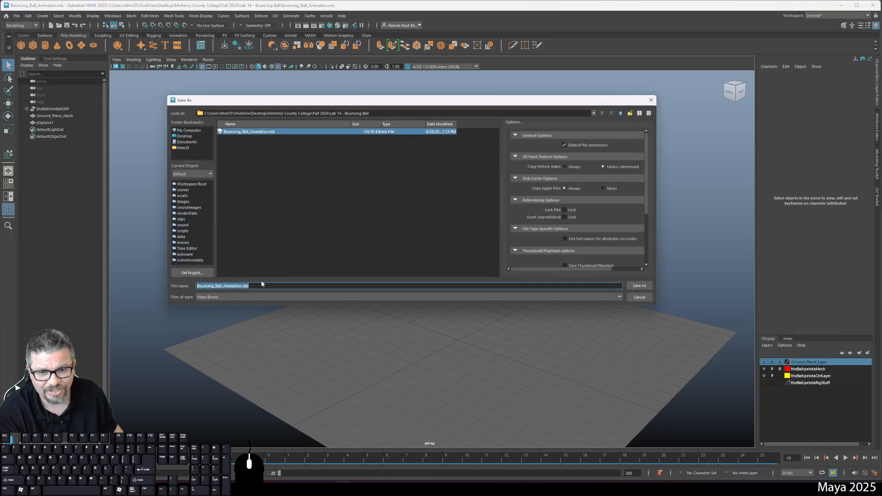
left_click(224, 296)
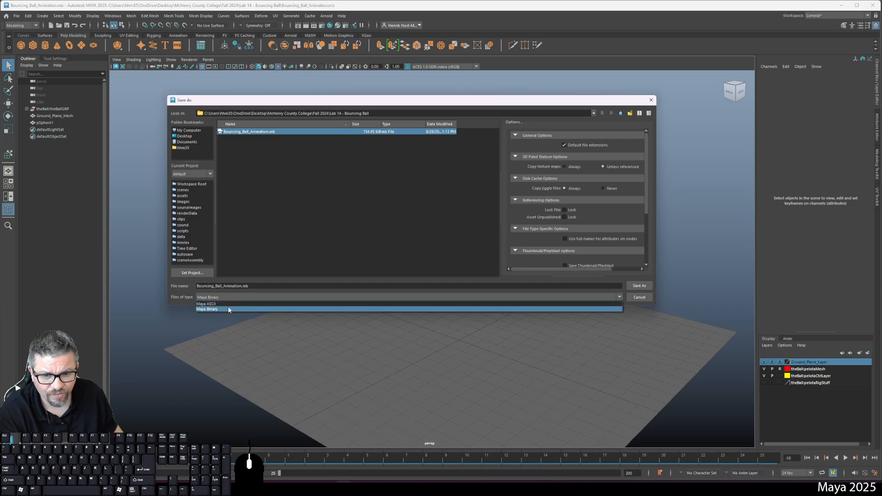
left_click(229, 308)
left_click(264, 296)
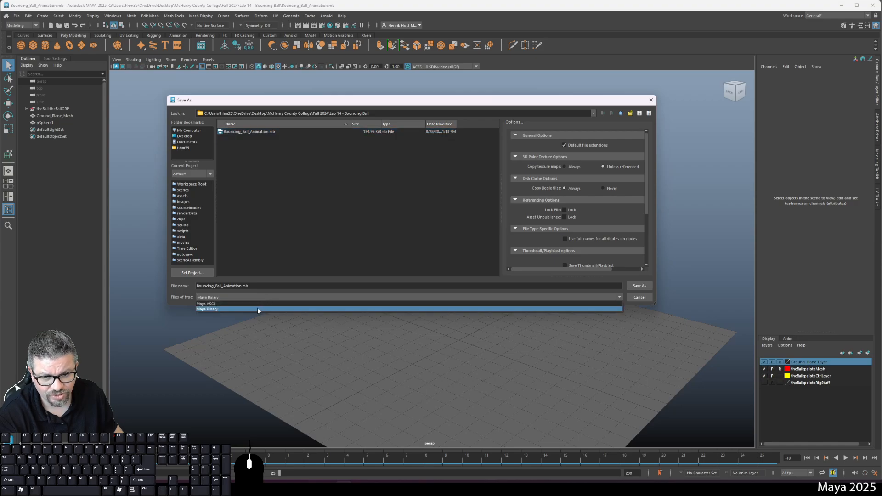
left_click(260, 303)
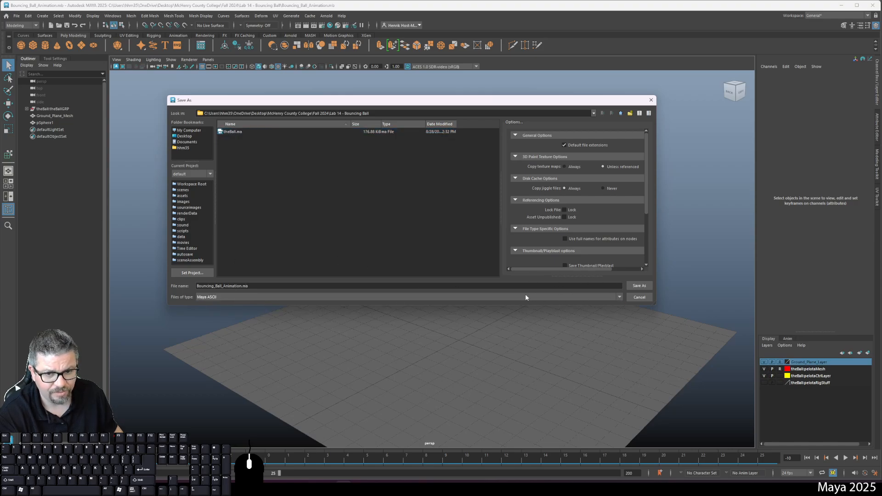
left_click(270, 285)
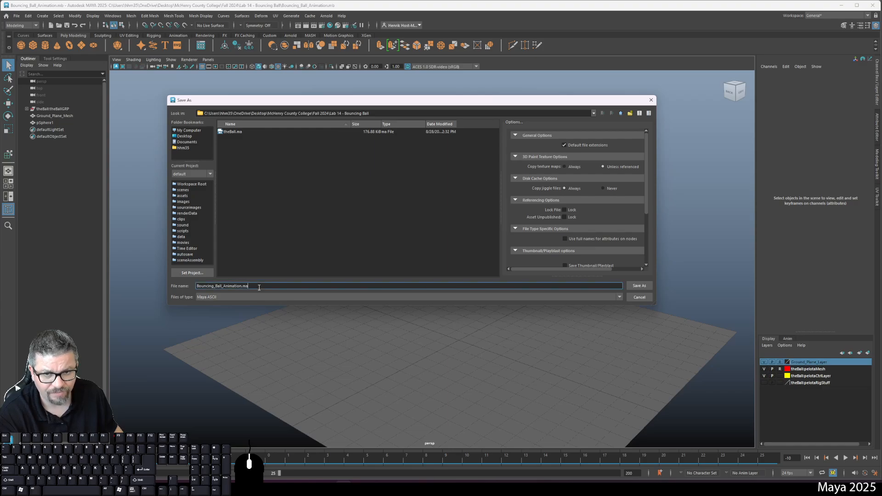
left_click(639, 285)
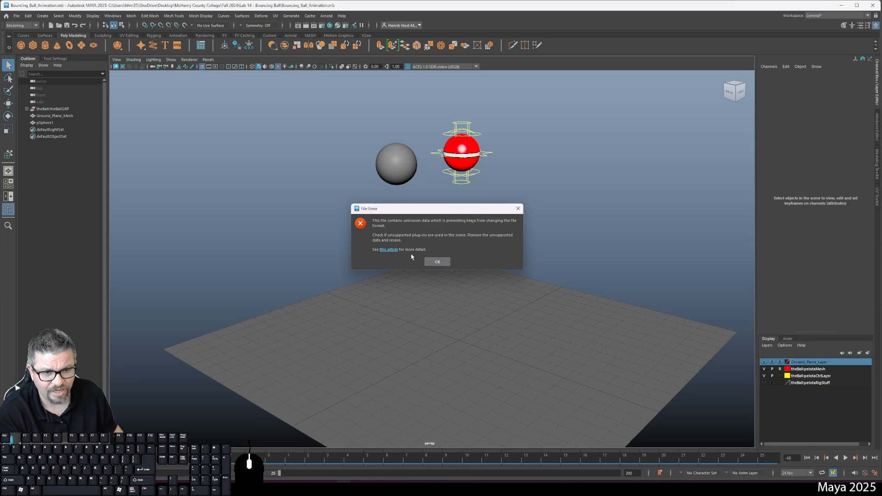
left_click(436, 261)
Step: Switch to File Explorer and check the scene files in the Lab 14 - Bouncing Ball folder, minimizing its window when done
left_click(16, 16)
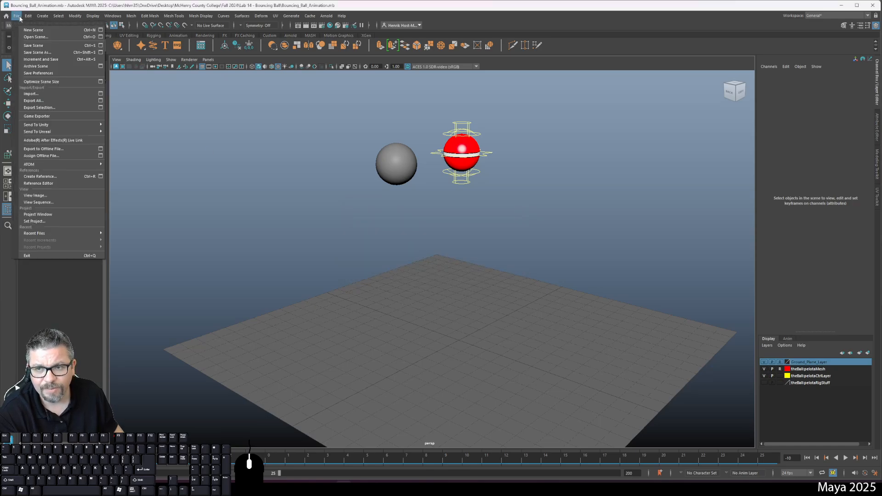
left_click(216, 247)
mouse_move(183, 488)
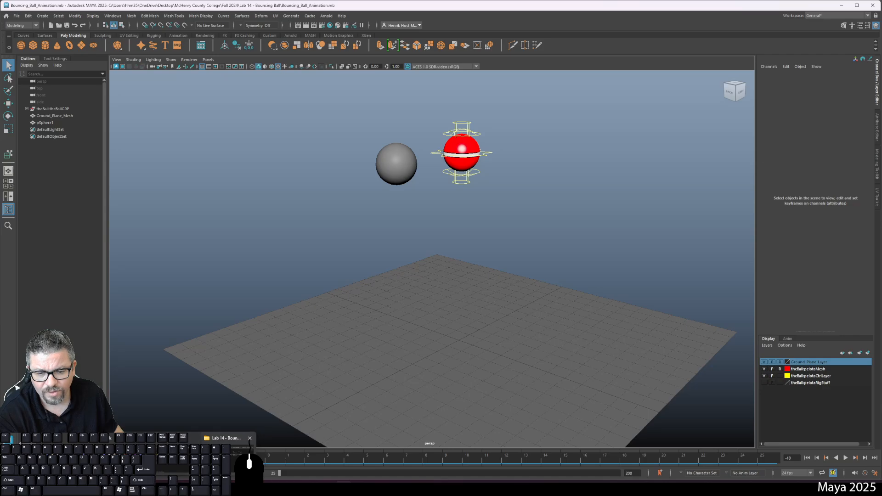
left_click(225, 459)
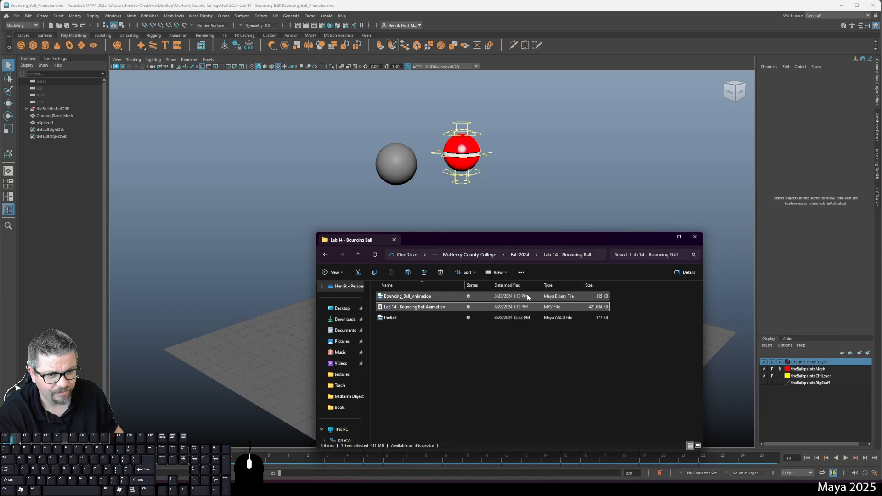
left_click(663, 237)
Step: Save the scene in Maya Binary format as Bouncing_Ball_Animation.mb, replacing the existing file
left_click(17, 15)
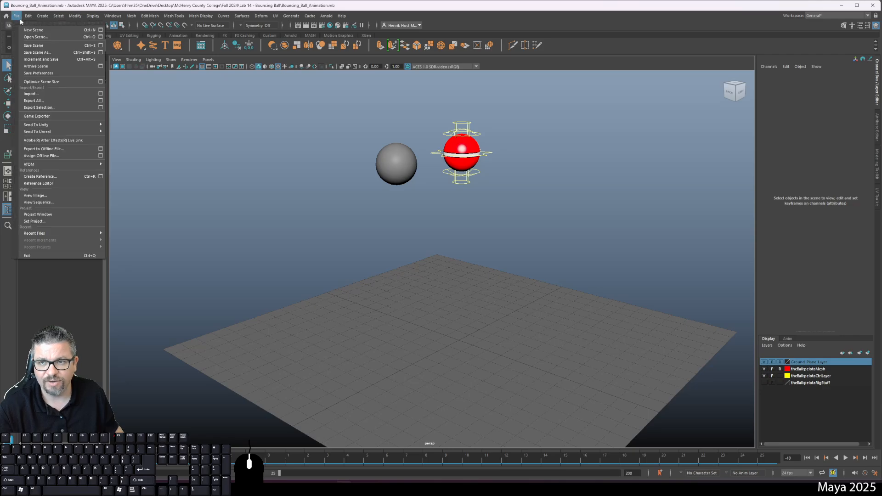
left_click(33, 53)
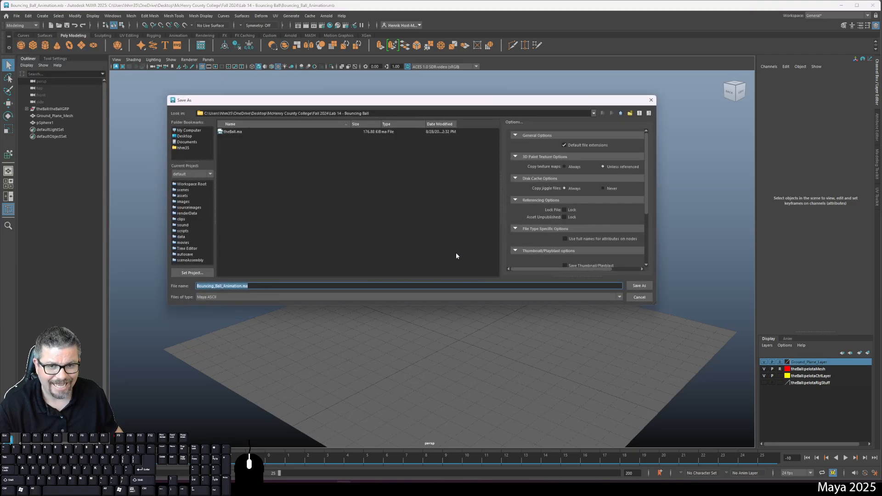
left_click(266, 298)
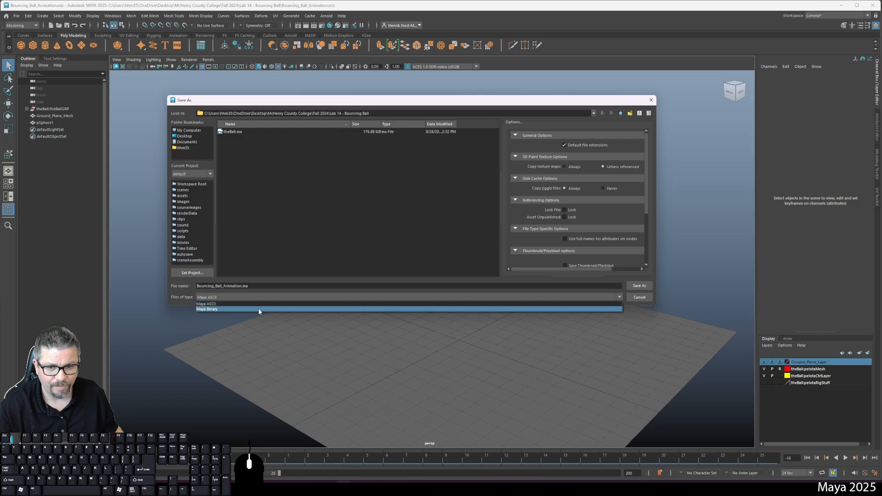
left_click(258, 307)
left_click(276, 132)
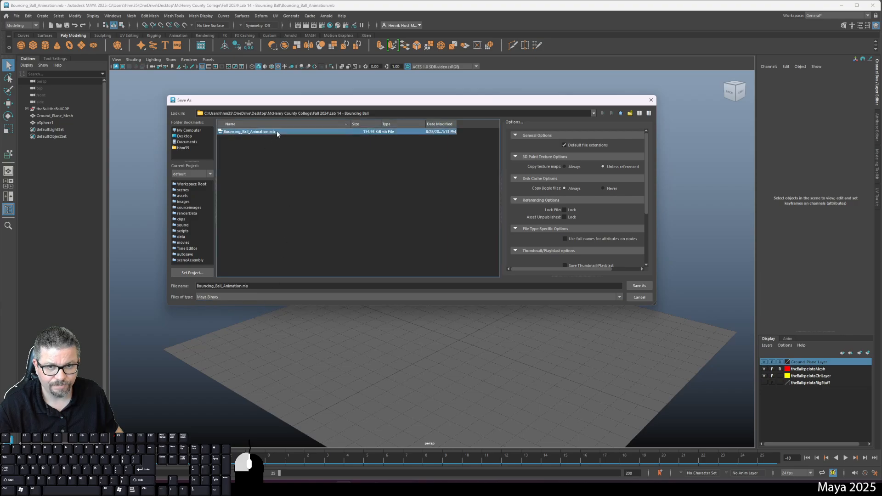
left_click(642, 286)
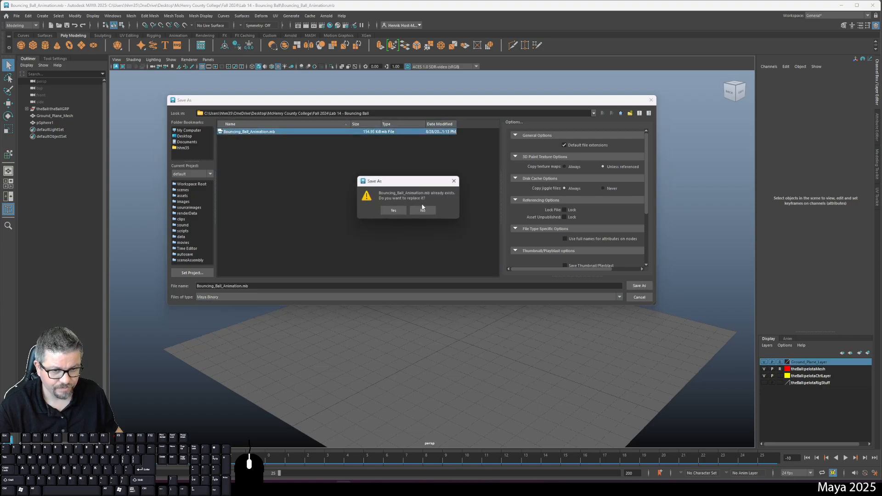
left_click(394, 210)
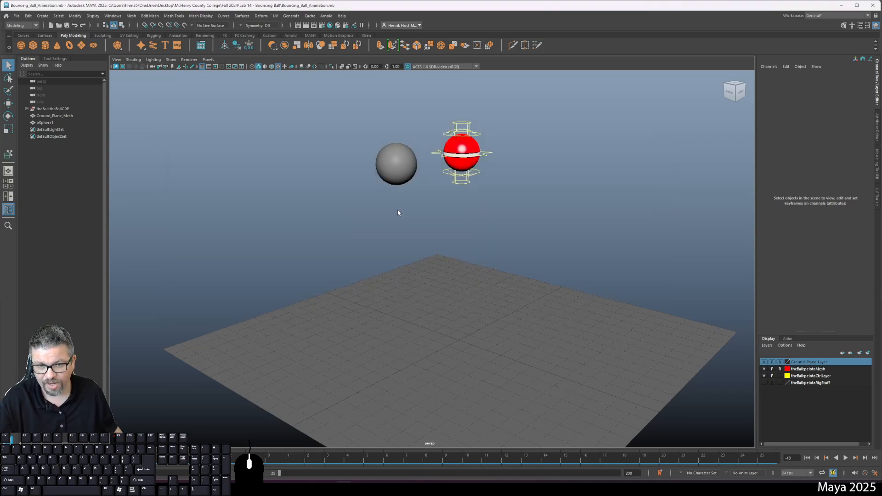
Step: Start a new scene to clear the current one, reopen Bouncing_Ball_Animation.mb and play back its animation
left_click(16, 16)
left_click(28, 22)
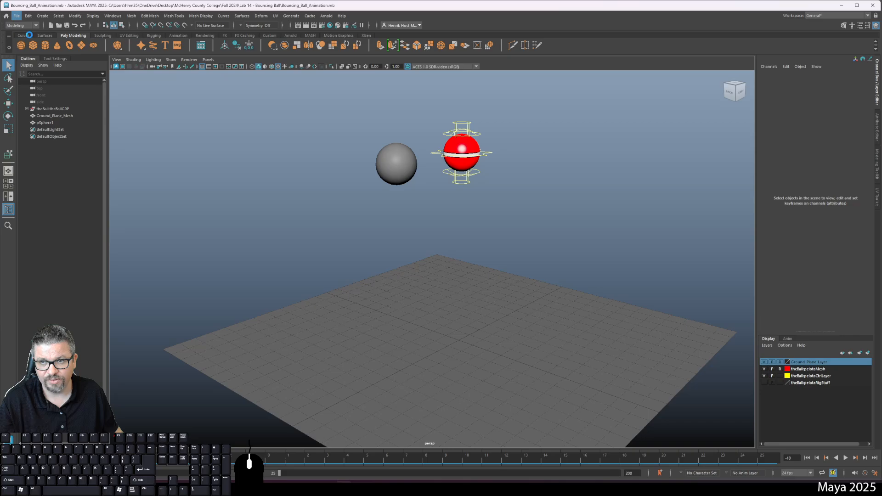
left_click(16, 15)
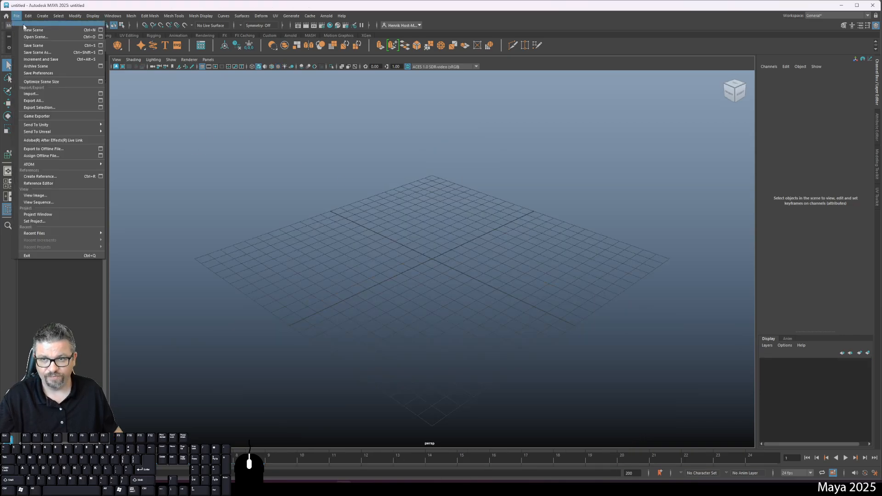
left_click(29, 29)
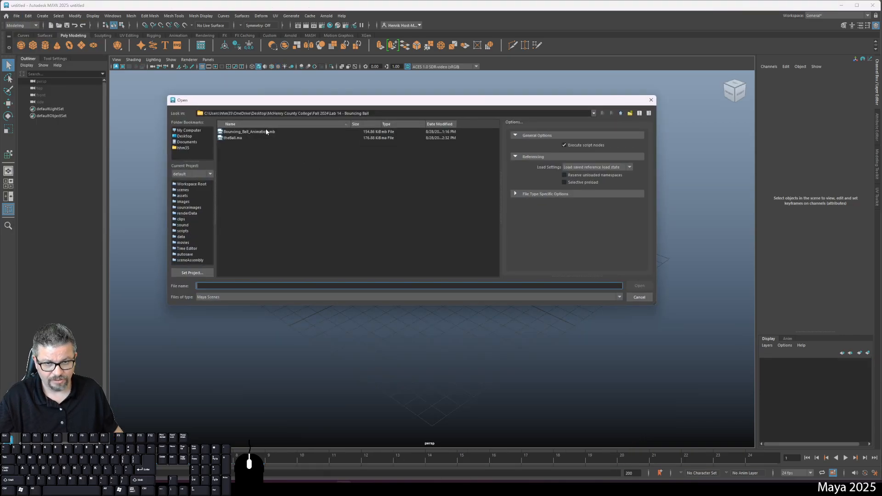
left_click(269, 132)
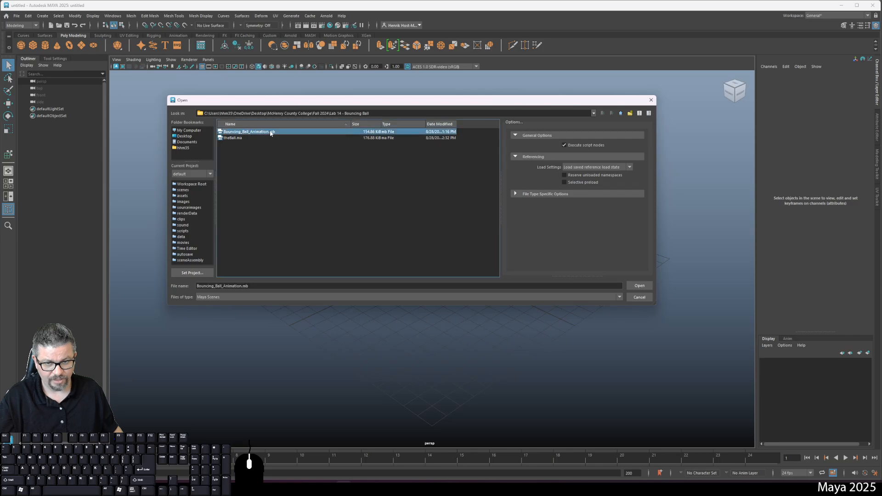
left_click(639, 286)
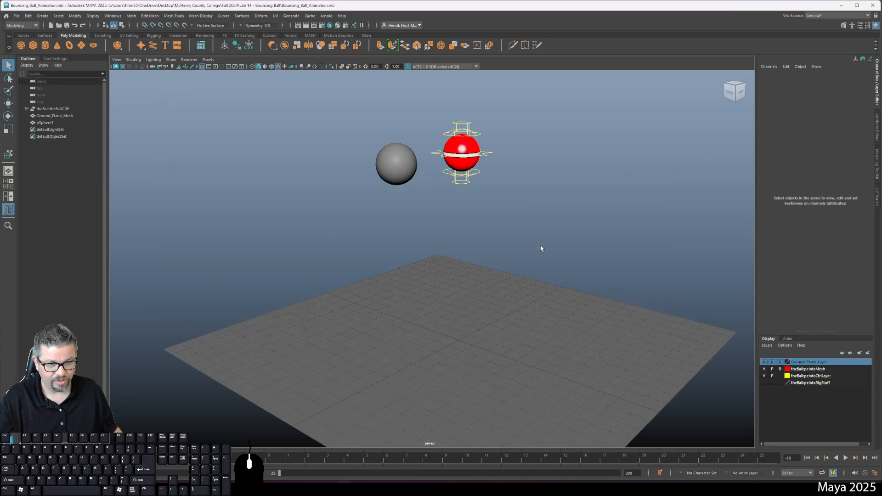
left_click(845, 458)
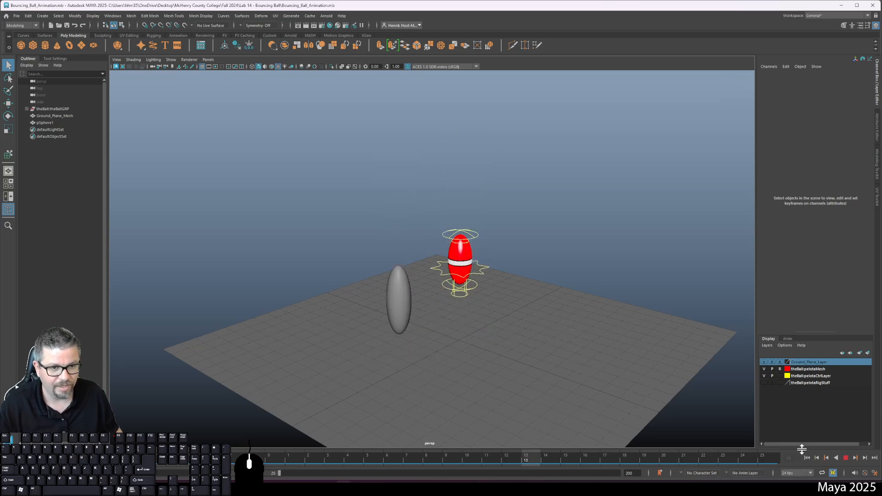
key("Escape")
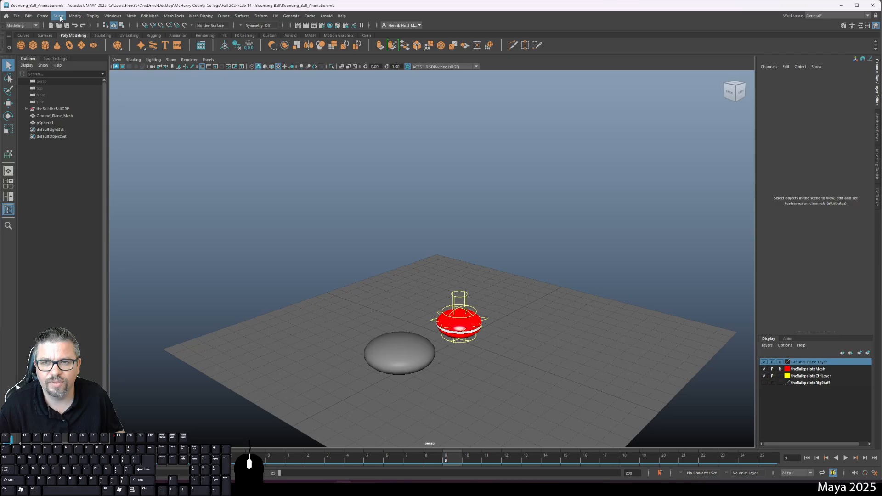
Step: Open the Plug-in Manager and enlarge its window to show more of the Maya 2025 plug-in list
left_click(111, 17)
mouse_move(132, 94)
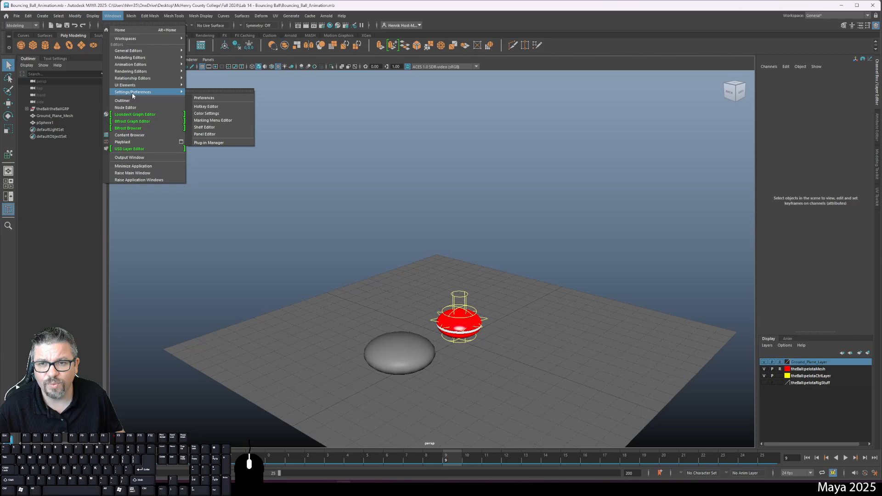
left_click(209, 143)
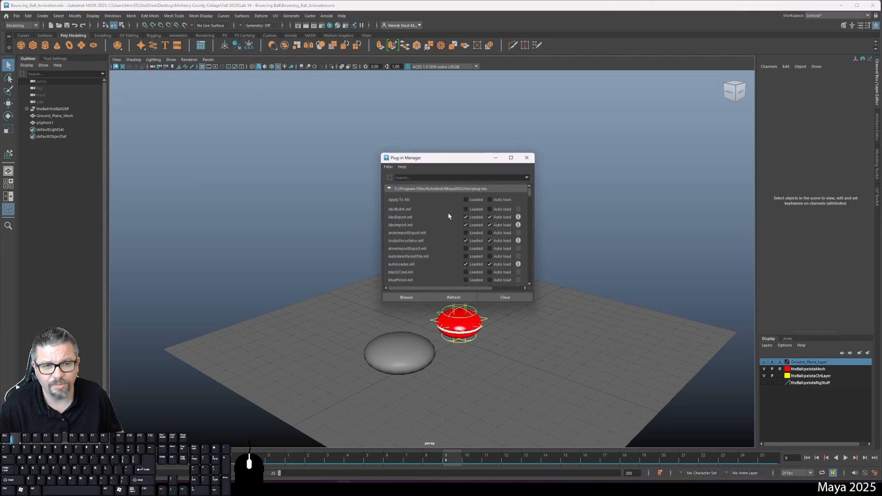
scroll(440, 261, "down", 2)
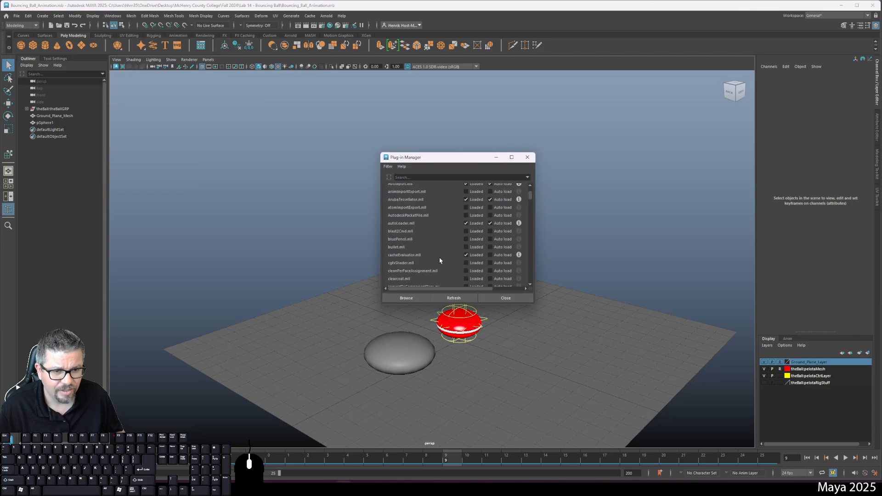
scroll(439, 261, "down", 3)
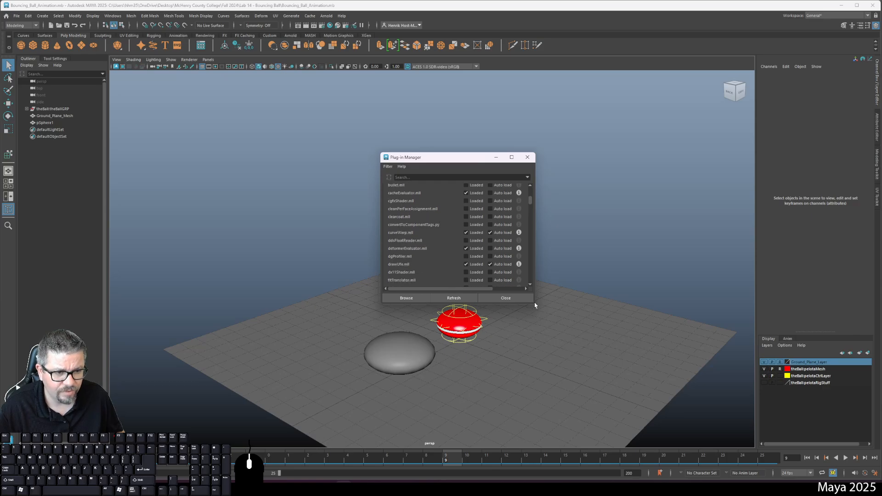
left_click_drag(535, 305, 619, 398)
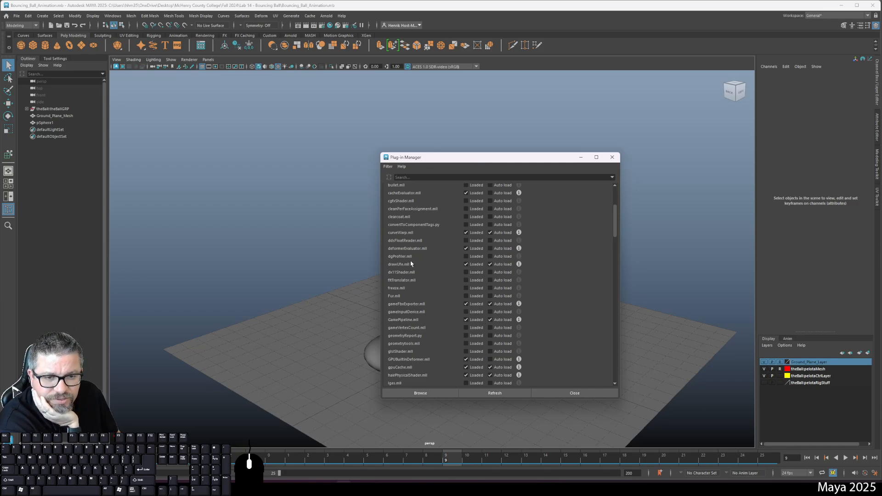
Step: Examine which plug-ins are loaded and auto-loaded for a possible cause of the Maya ASCII problem, and close the Plug-in Manager
scroll(410, 263, "up", 5)
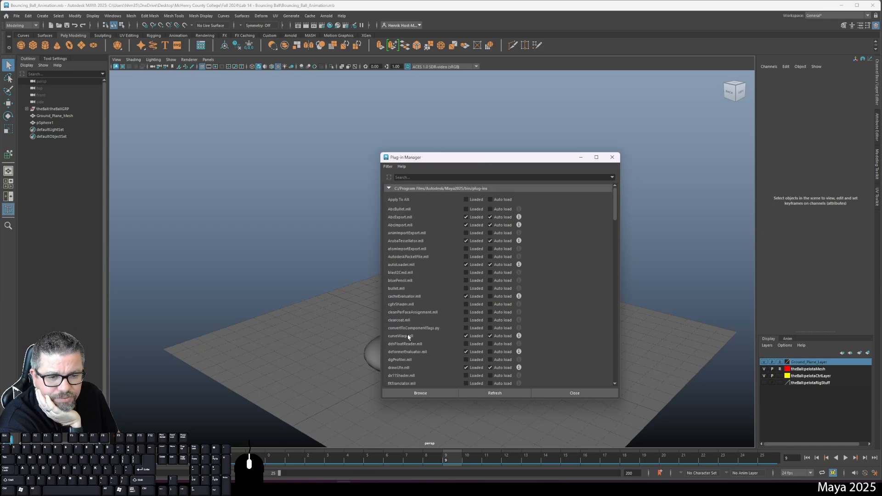
scroll(408, 338, "down", 2)
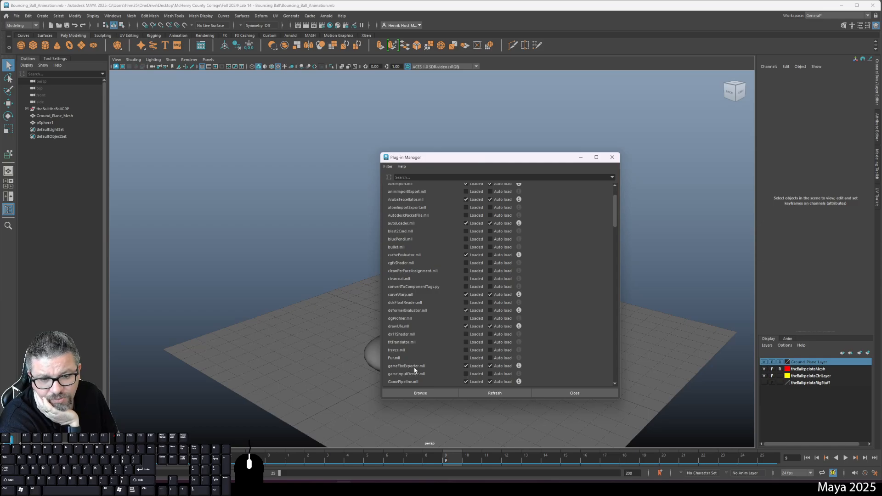
scroll(411, 367, "down", 1)
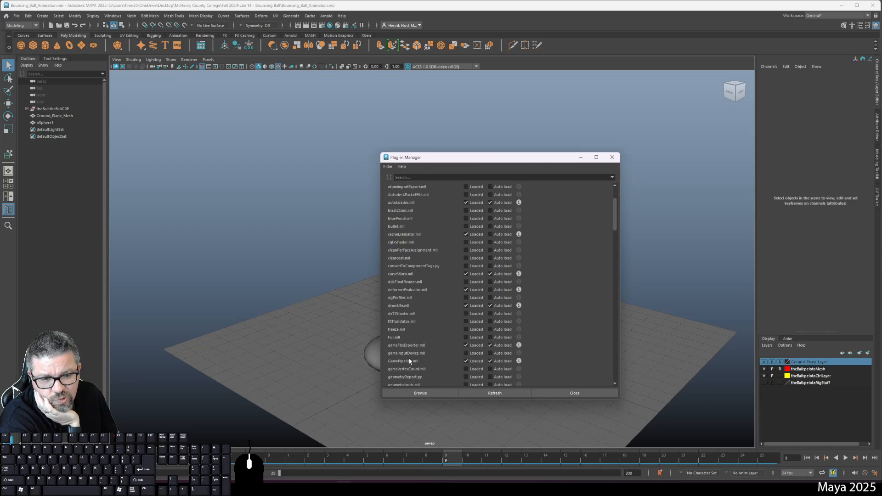
scroll(408, 373, "down", 1)
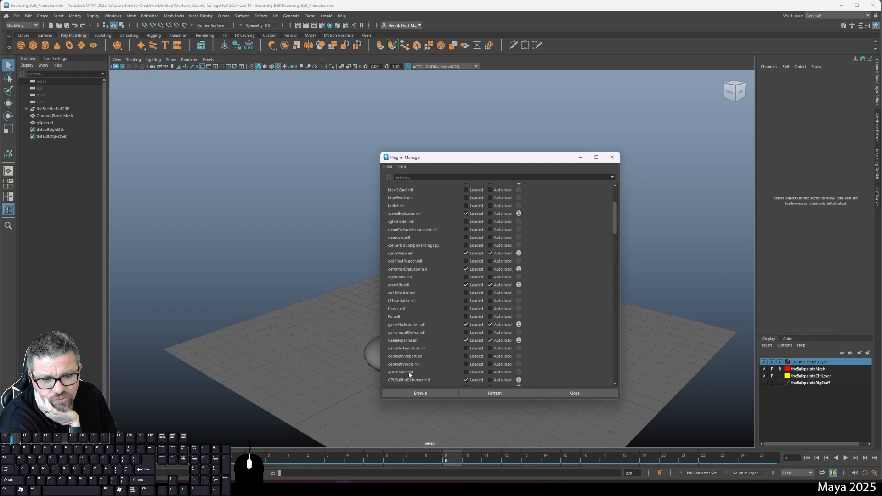
scroll(409, 374, "down", 4)
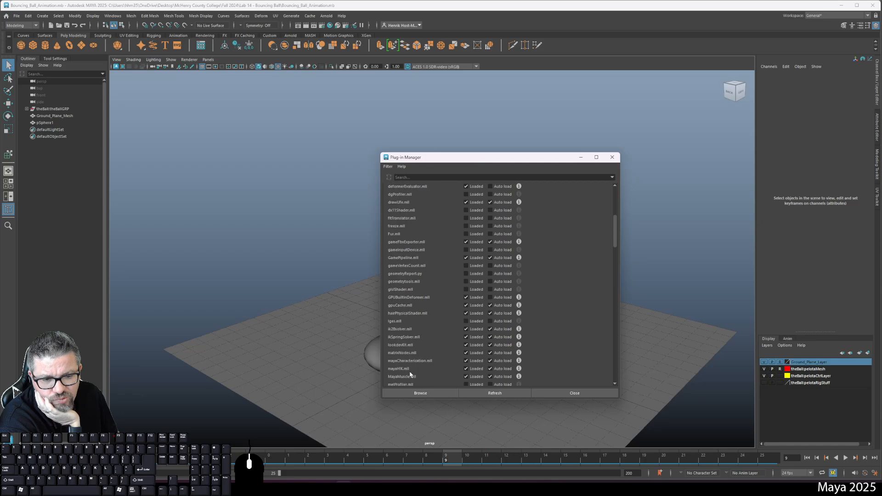
scroll(410, 374, "down", 2)
scroll(410, 373, "down", 1)
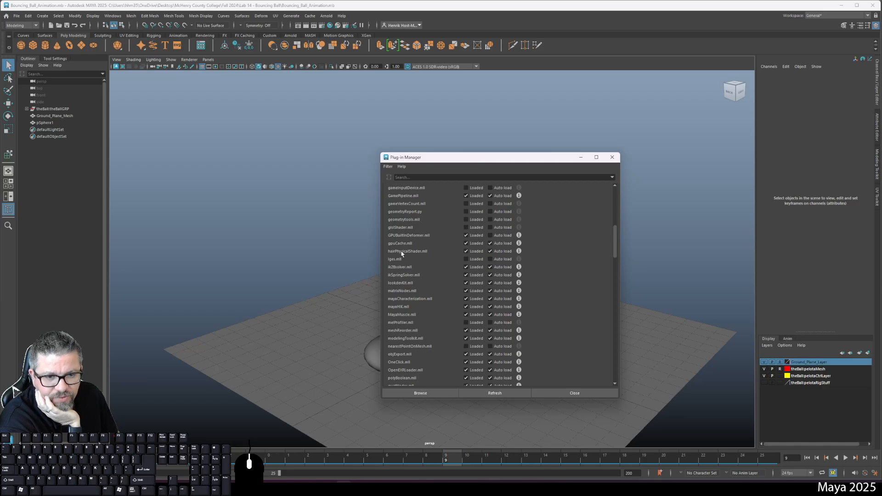
scroll(401, 253, "up", 2)
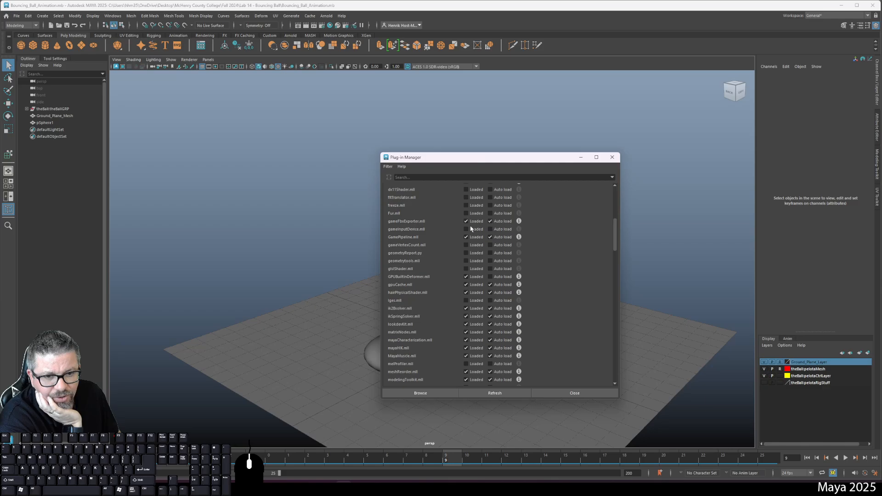
scroll(419, 251, "down", 1)
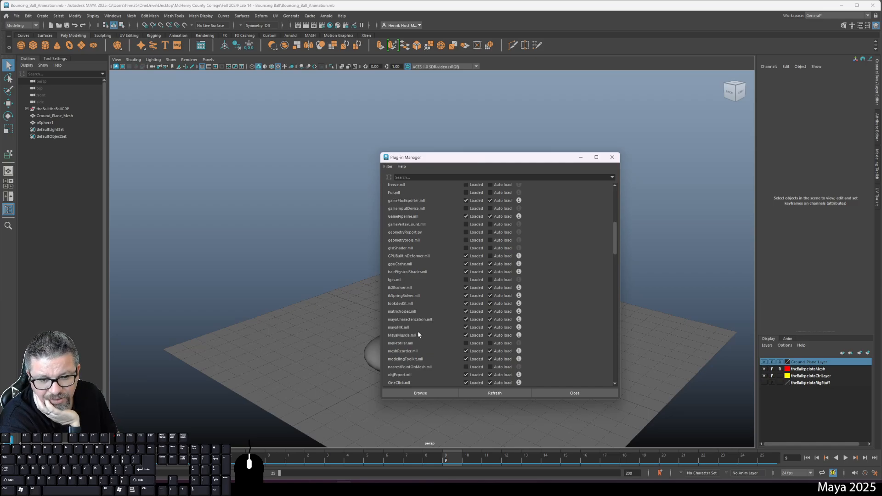
scroll(414, 358, "down", 1)
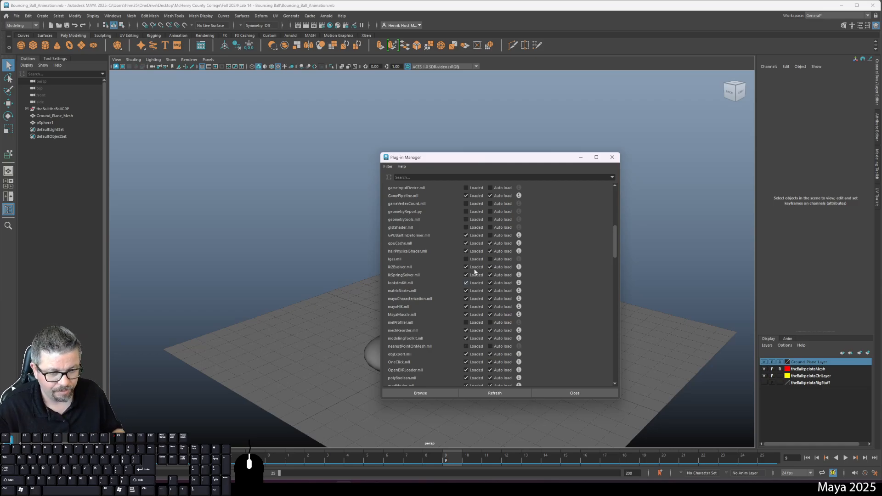
scroll(438, 381, "down", 1)
scroll(428, 319, "down", 2)
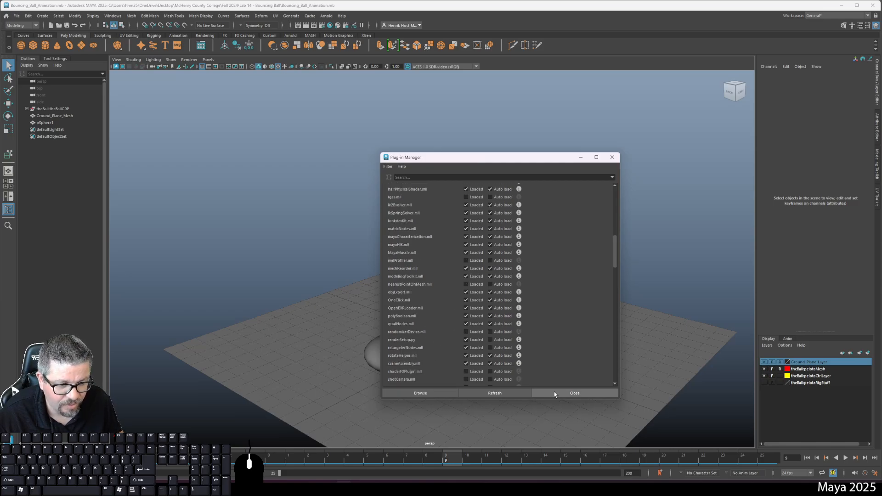
left_click(574, 393)
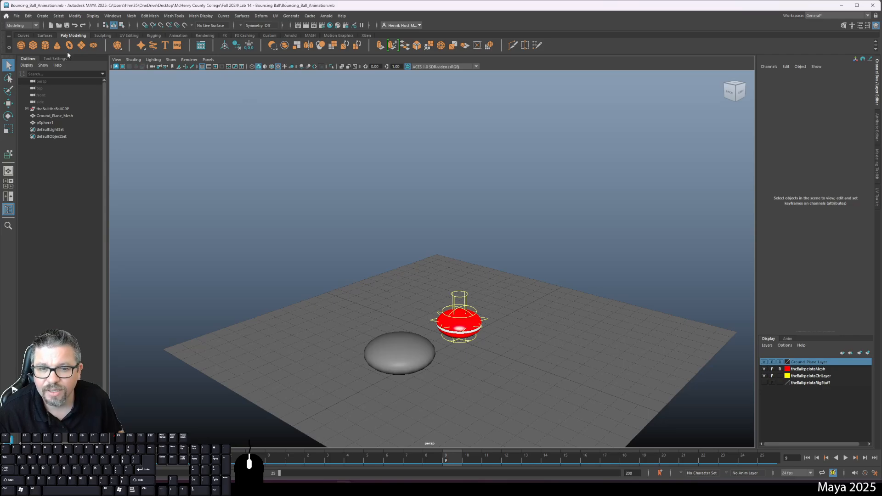
Step: Start an Export All of the scene and set its file type to FBX export
left_click(16, 16)
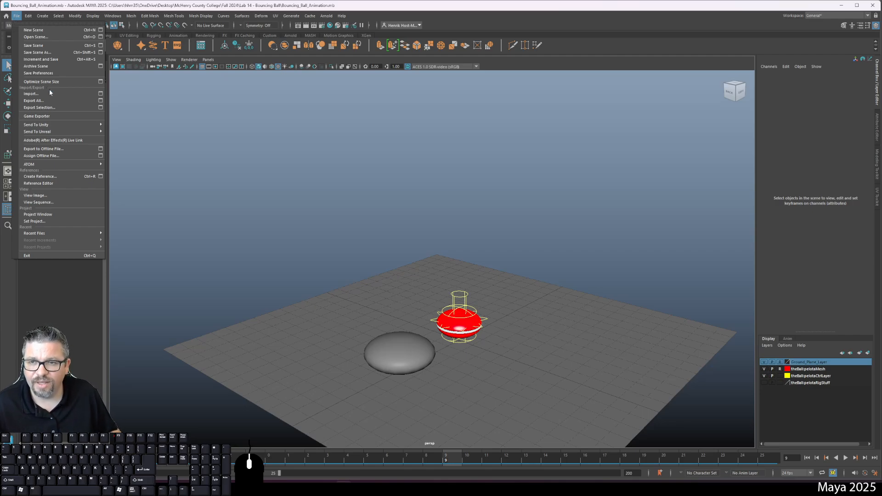
left_click(50, 100)
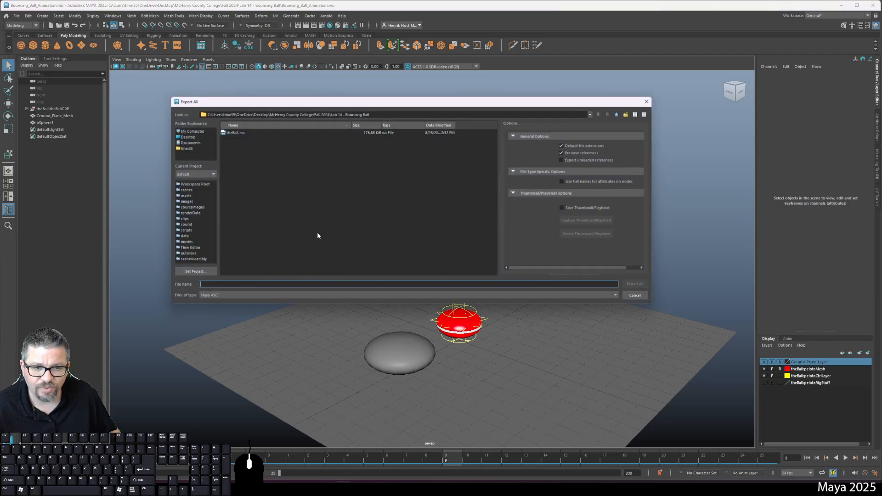
left_click(257, 296)
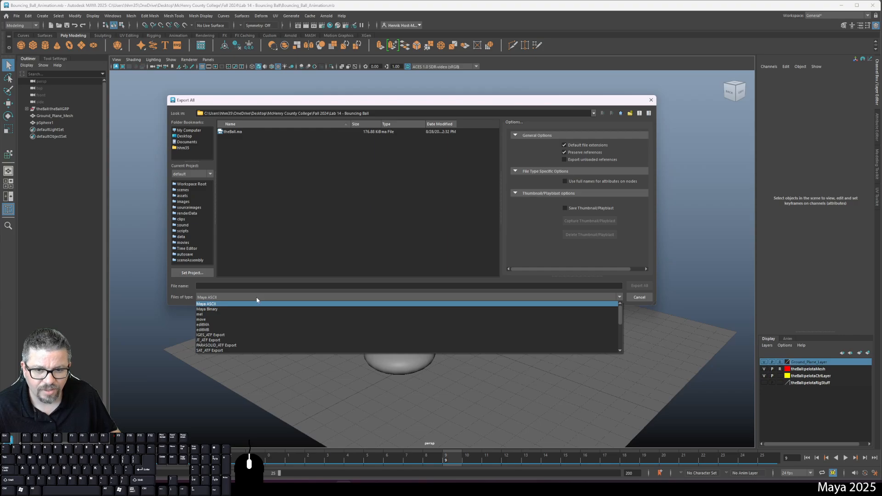
scroll(252, 331, "down", 1)
scroll(252, 331, "down", 3)
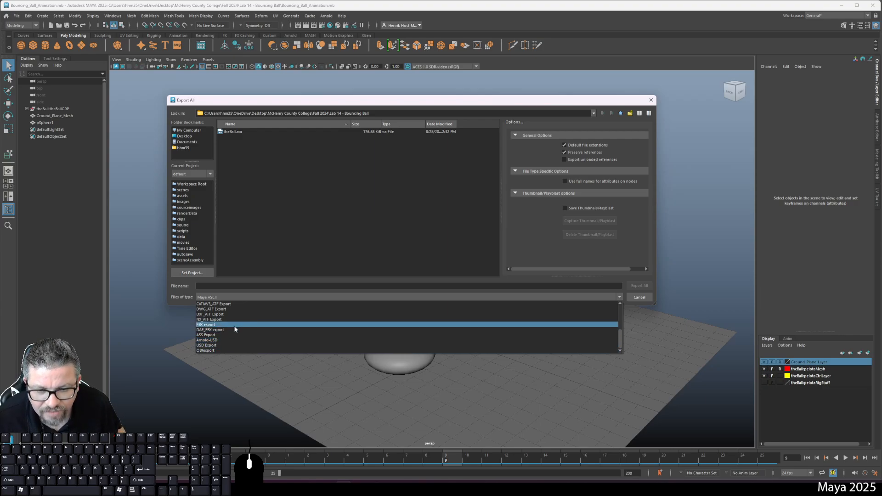
left_click(235, 324)
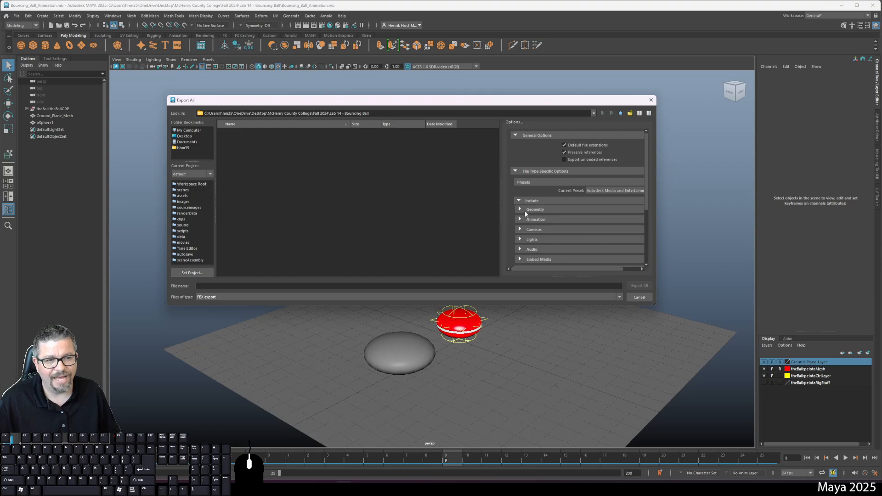
Step: Check the FBX animation options and export the whole scene as Bouncing_Ball_Test in the Lab 14 - Bouncing Ball folder
left_click(534, 220)
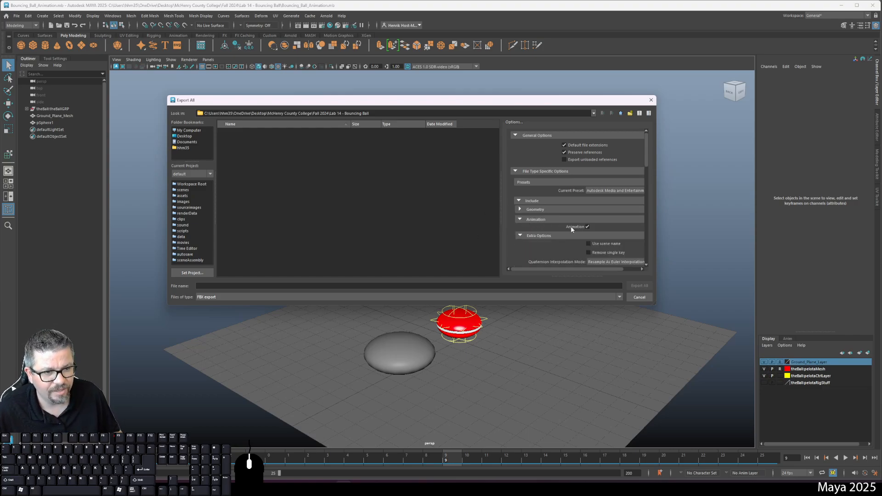
scroll(543, 229, "down", 3)
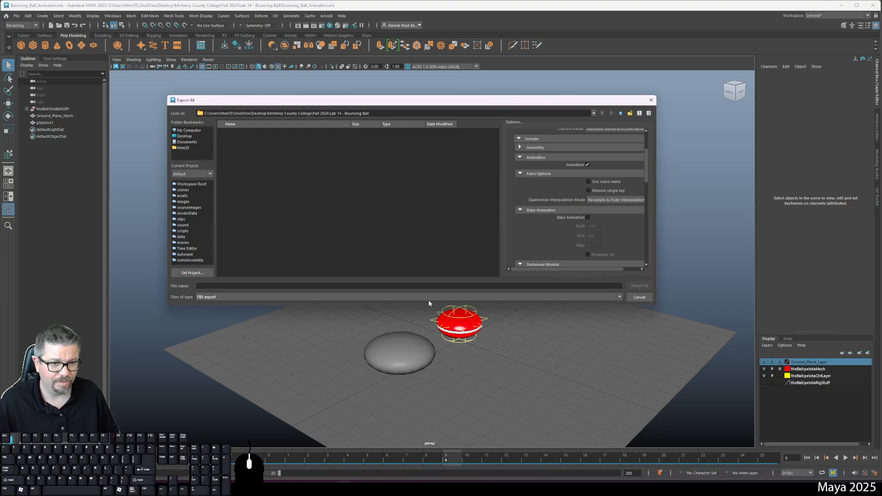
left_click(429, 286)
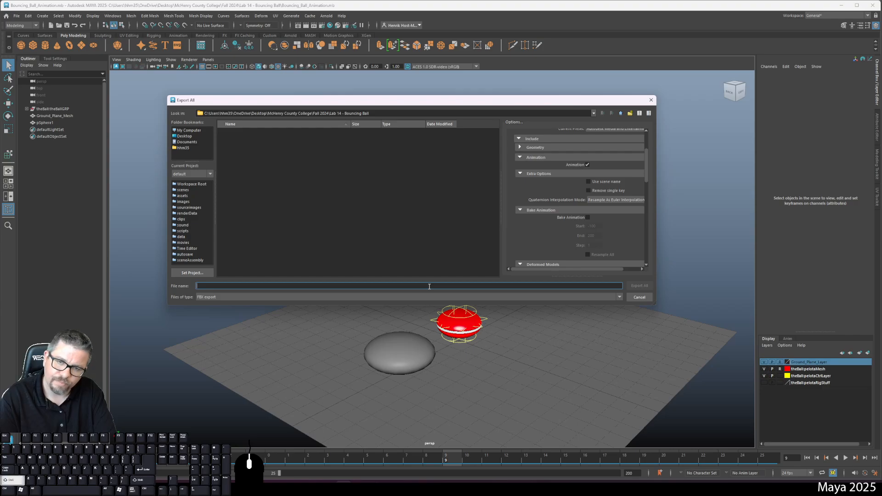
type("Bouncing_Ball_Test")
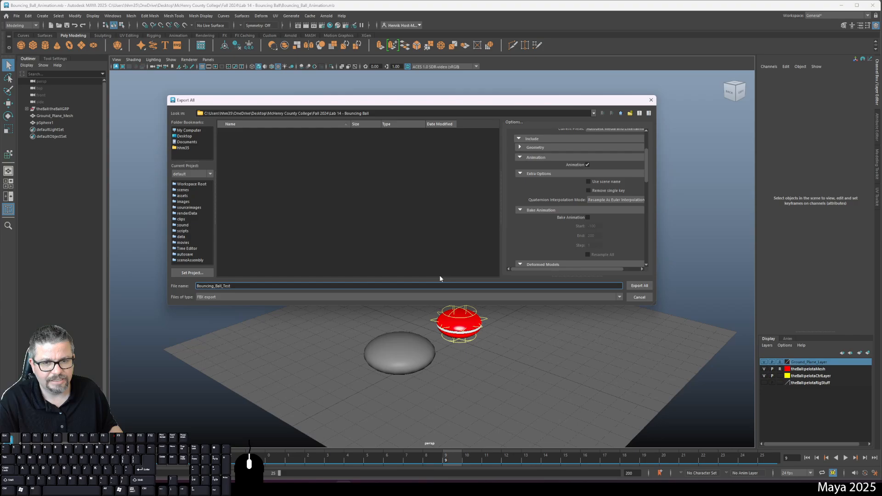
left_click(638, 286)
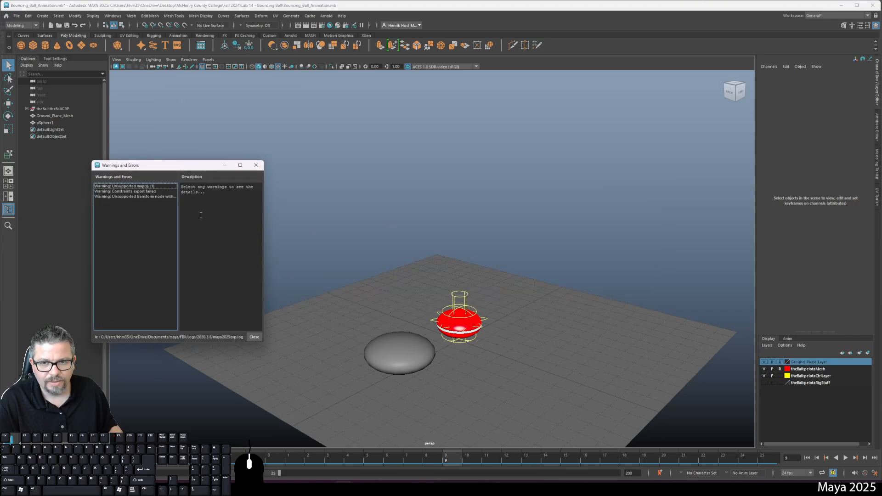
Step: Read the descriptions of the FBX export warnings and close the Warnings and Errors window
left_click(154, 186)
left_click(154, 191)
left_click(153, 196)
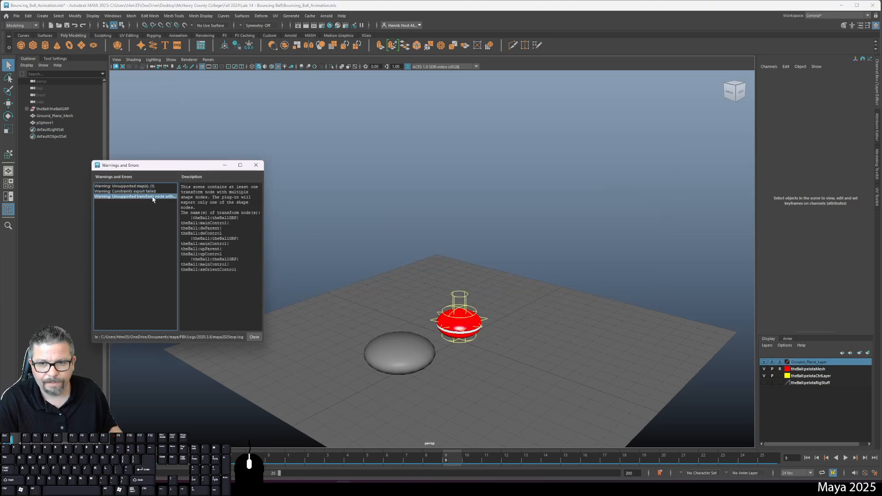
left_click(254, 337)
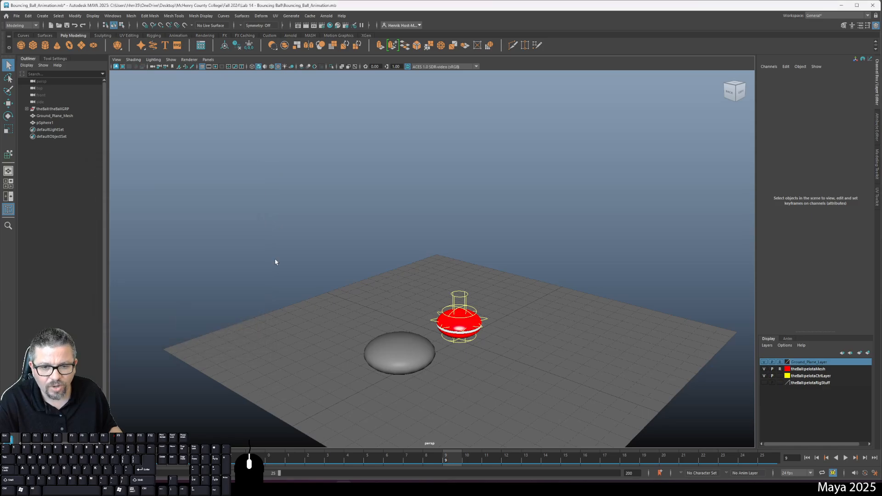
Step: Start a new scene without saving the changes to Bouncing_Ball_Animation.mb
left_click(17, 16)
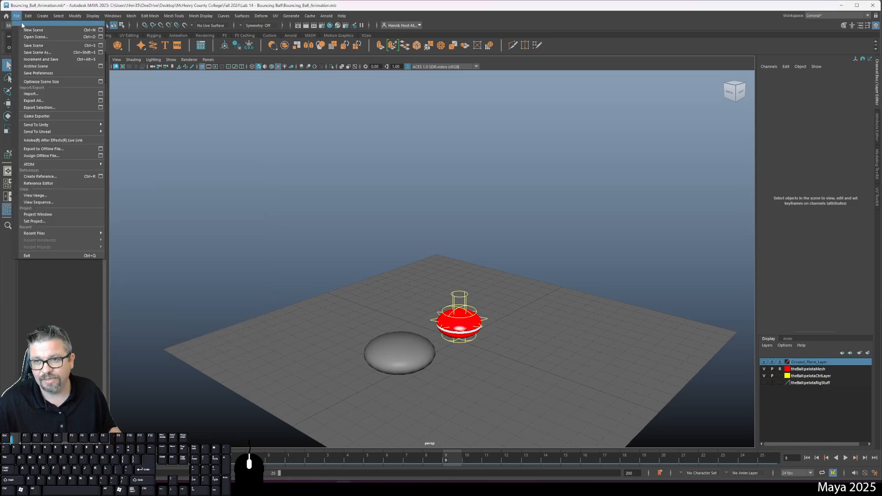
left_click(23, 27)
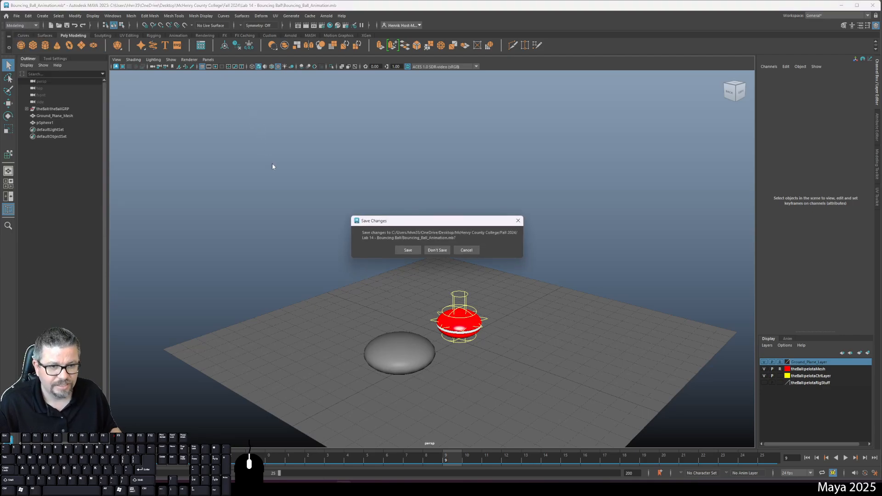
left_click(446, 252)
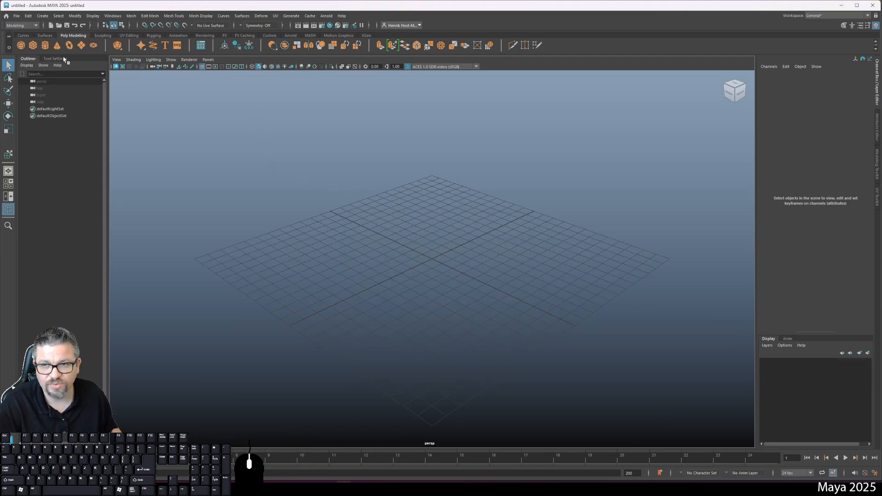
Step: Import Bouncing_Ball_Test.fbx from the Lab 14 - Bouncing Ball folder into the empty scene
left_click(17, 17)
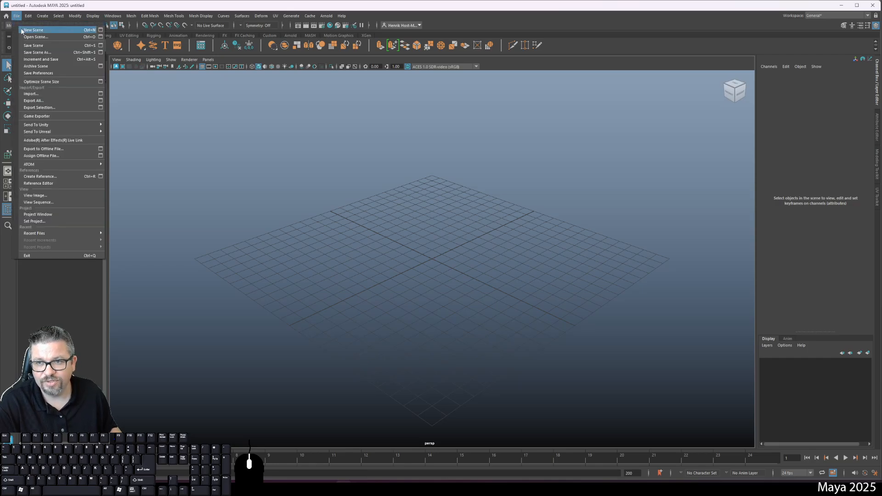
left_click(43, 96)
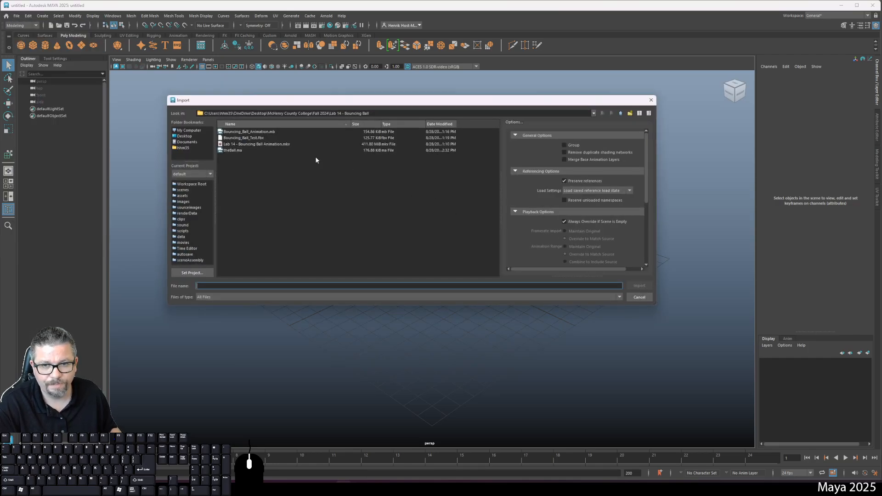
left_click(265, 138)
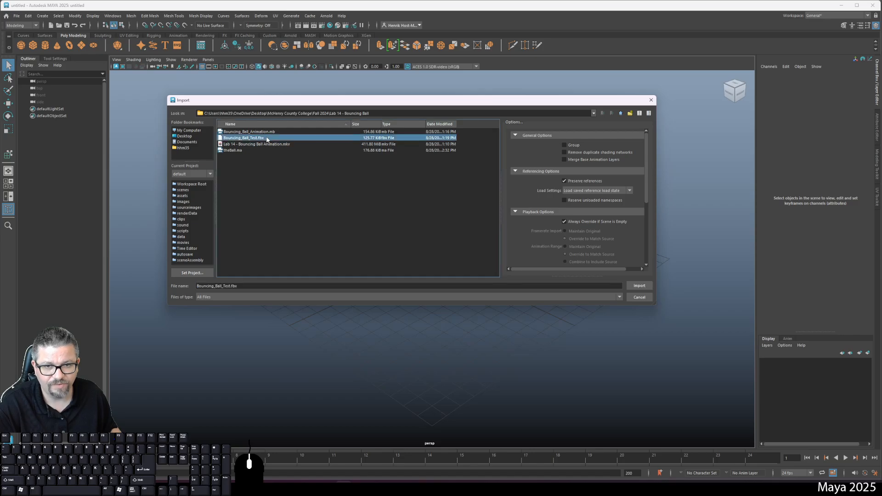
left_click(638, 285)
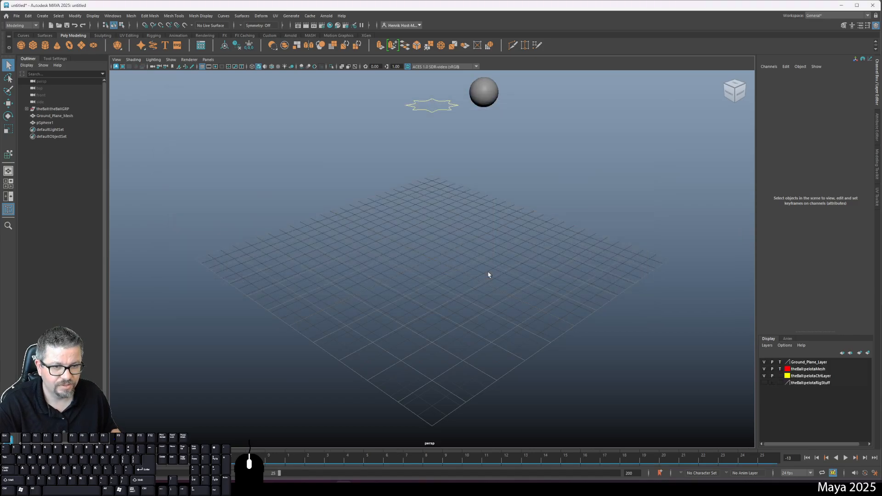
Step: Play back the imported animation, then examine the keyed channels of the star-shaped master control and pSphere1
left_click(845, 458)
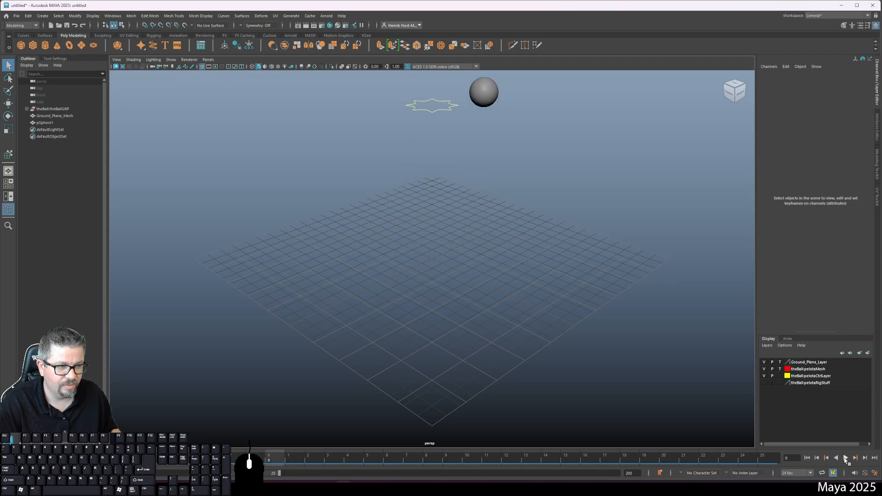
left_click(846, 458)
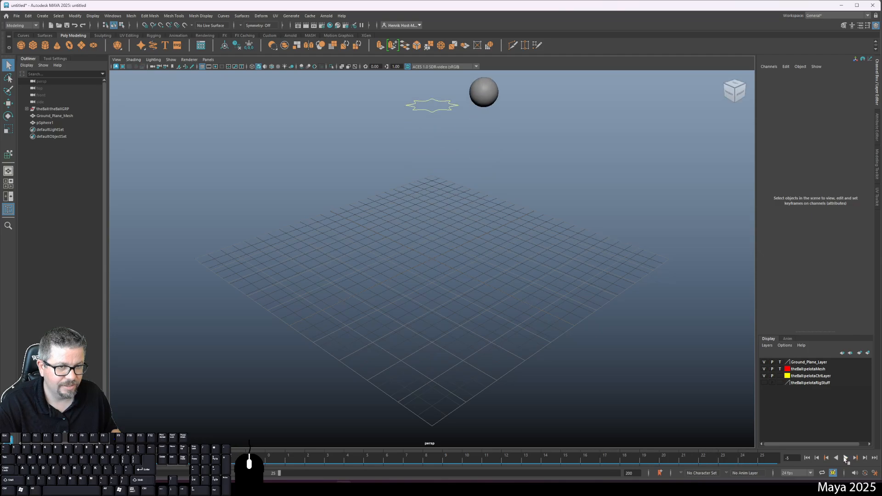
left_click(479, 89)
left_click(561, 166)
left_click(846, 459)
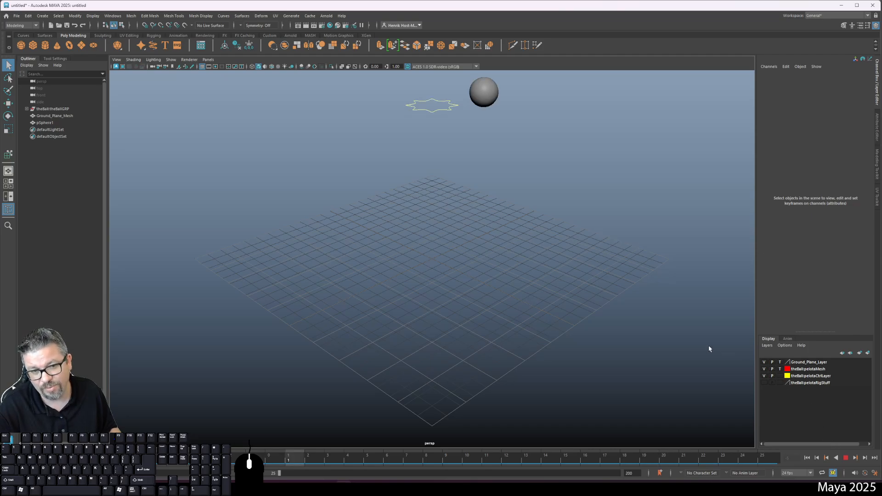
left_click(839, 458)
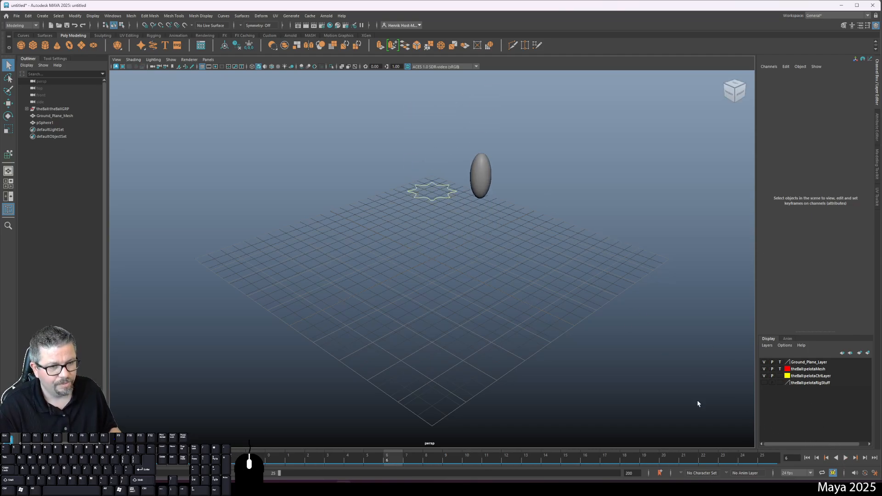
left_click_drag(400, 171, 435, 219)
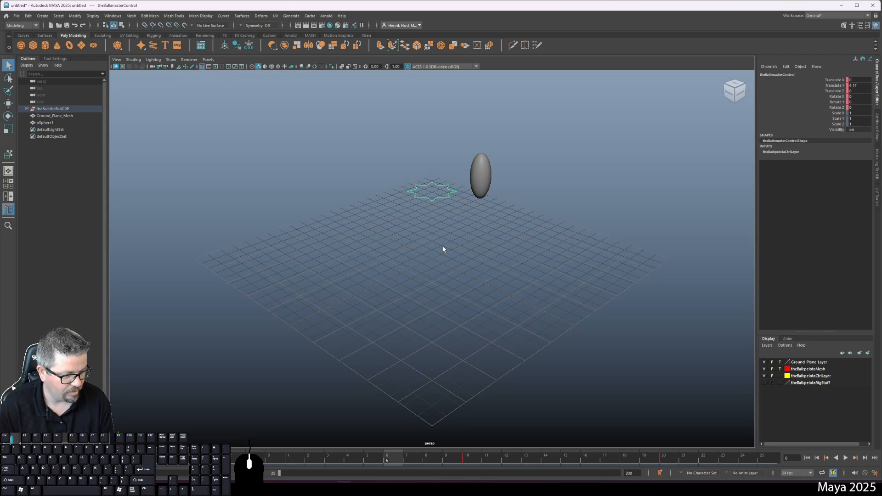
left_click(480, 175)
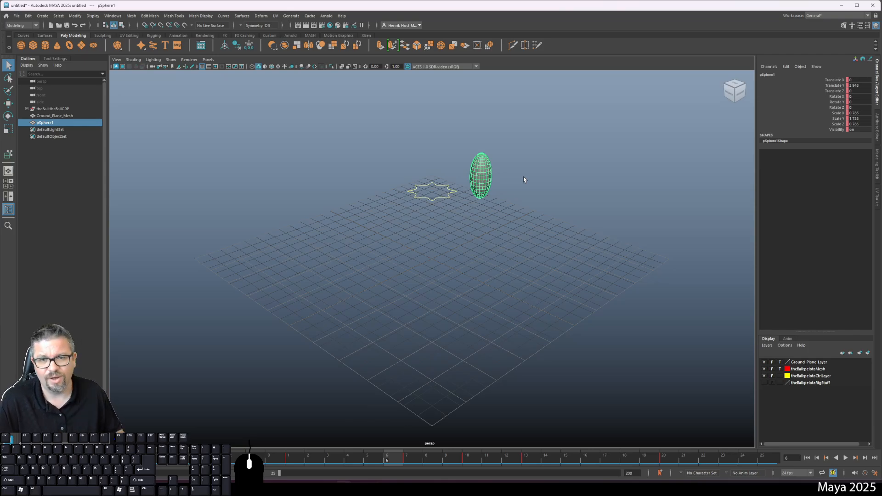
Step: Open Bouncing_Ball_Animation.mb from the Lab 14 - Bouncing Ball folder without saving the untitled scene
left_click(18, 17)
left_click(24, 37)
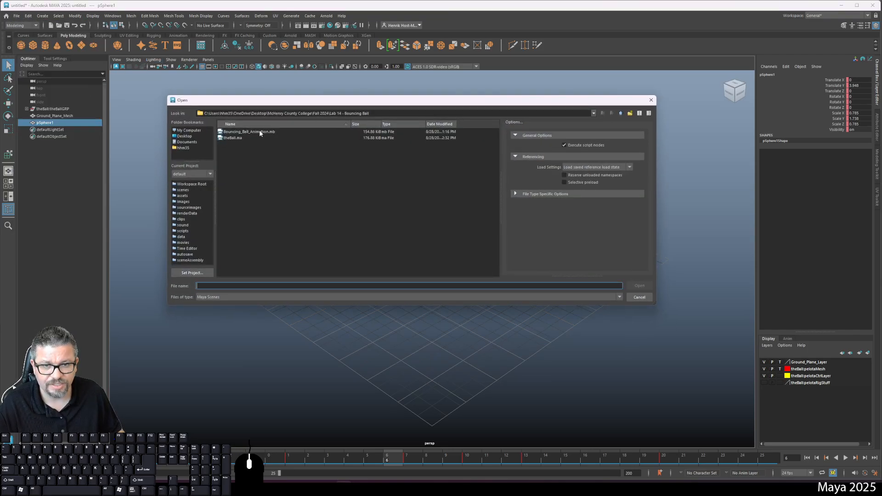
left_click(260, 132)
left_click(636, 286)
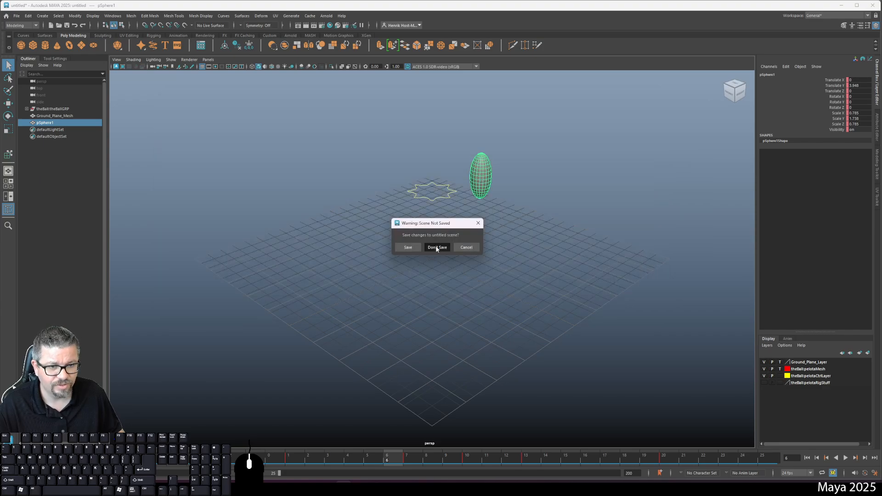
left_click(436, 249)
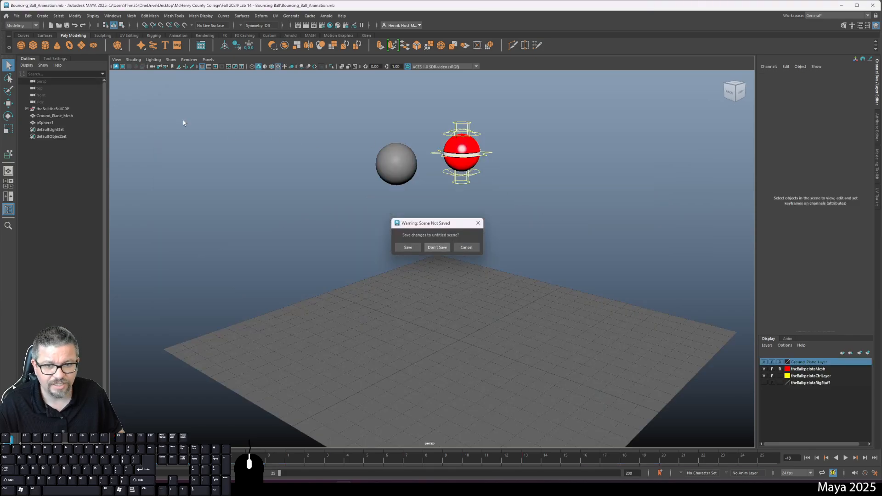
Step: Open the Game Exporter and examine its model export settings and the available FBX versions
left_click(16, 15)
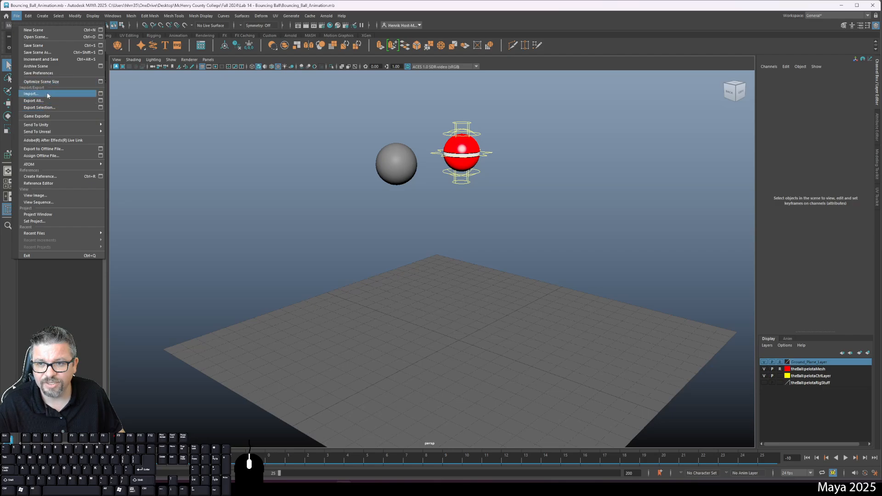
mouse_move(44, 123)
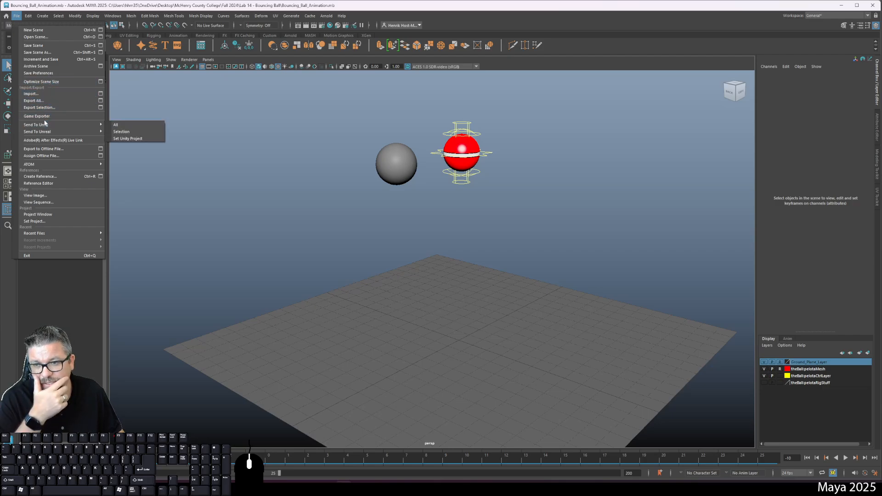
mouse_move(63, 134)
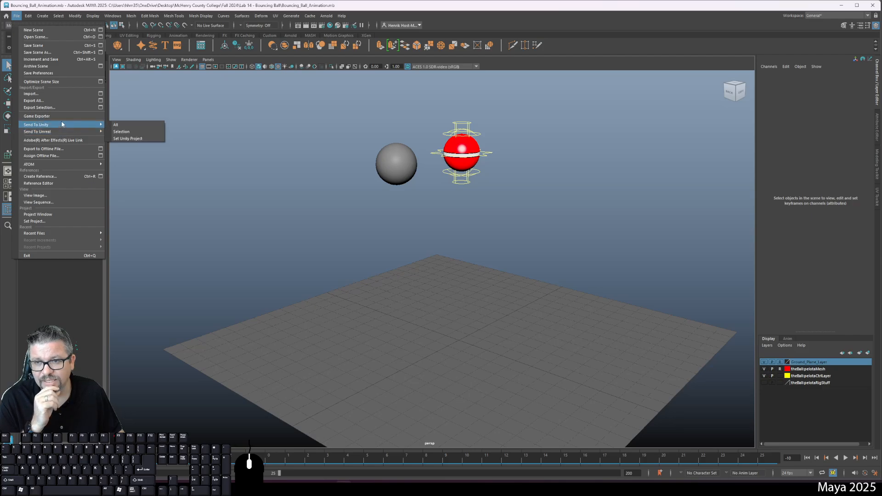
left_click(64, 116)
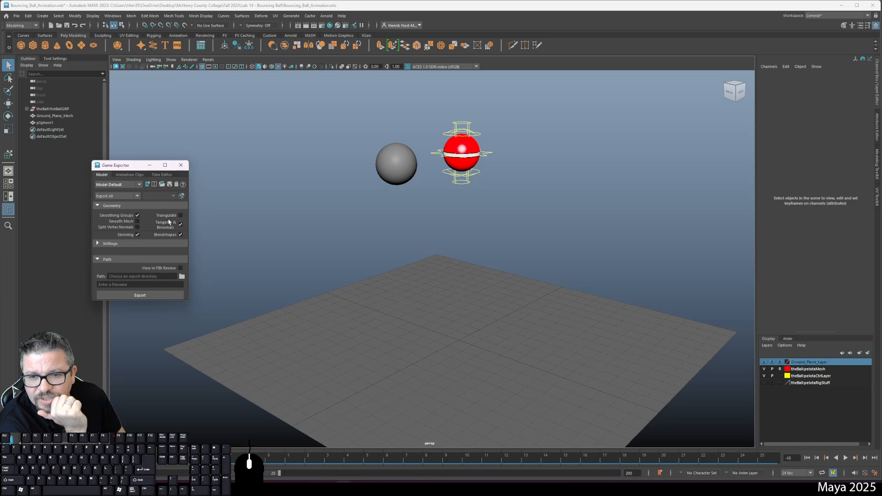
left_click(143, 243)
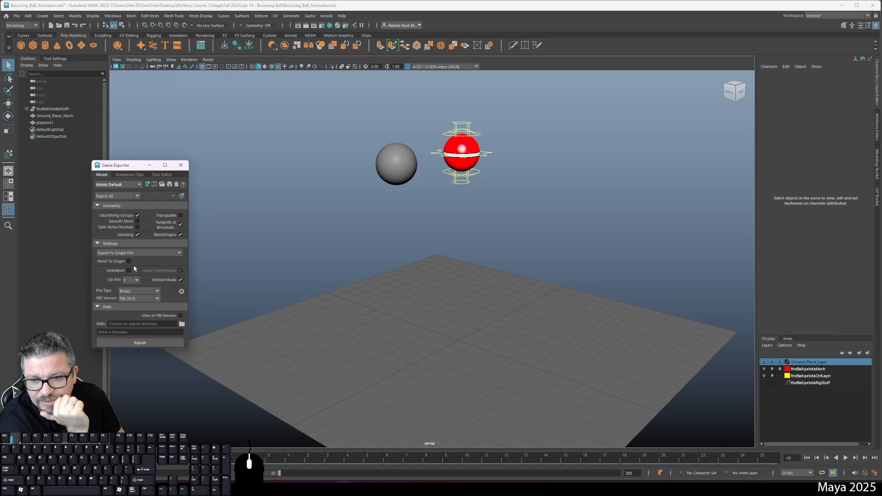
left_click(157, 298)
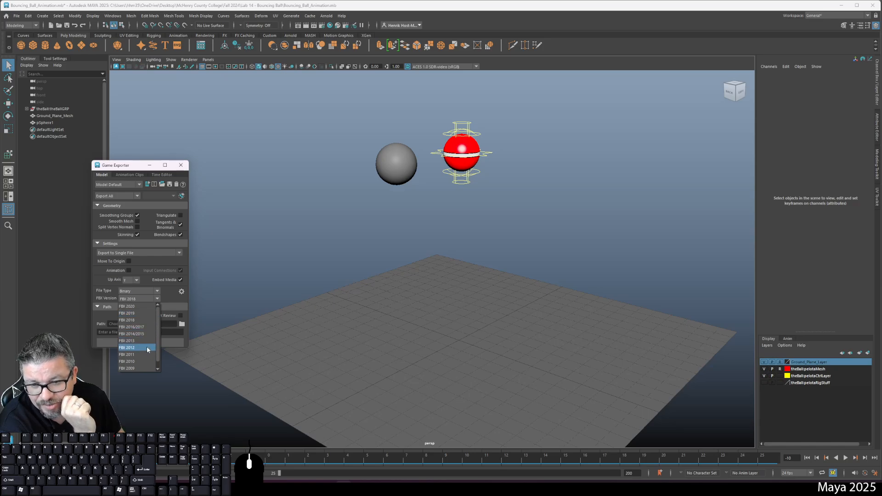
left_click(157, 368)
left_click_drag(157, 360, 157, 313)
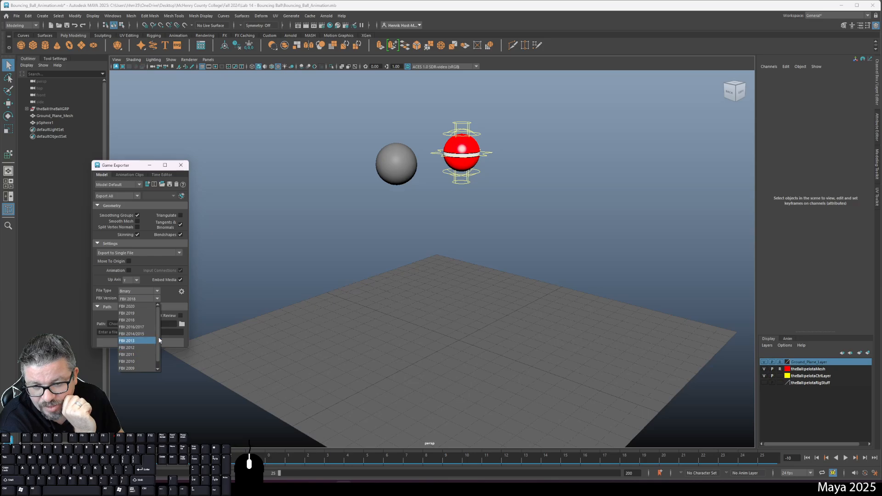
left_click(168, 299)
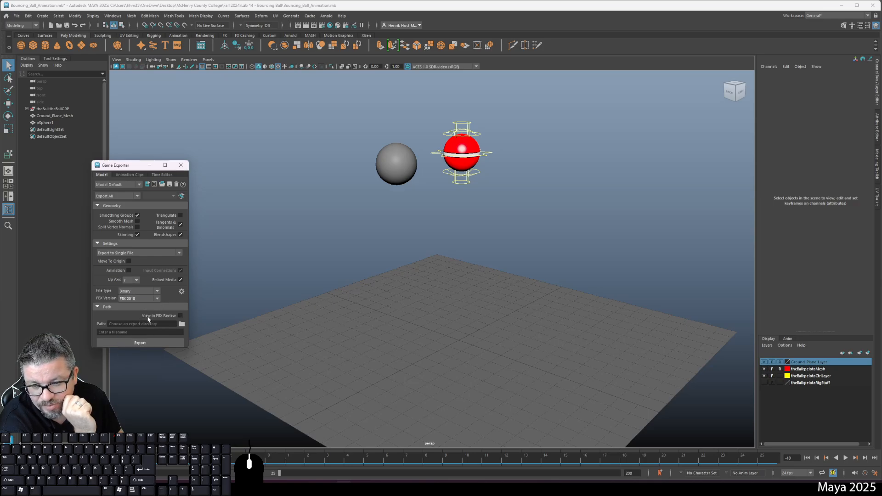
Step: Set the Game Exporter's export path to the Lab 14 - Bouncing Ball folder inside Fall 2024
left_click(181, 324)
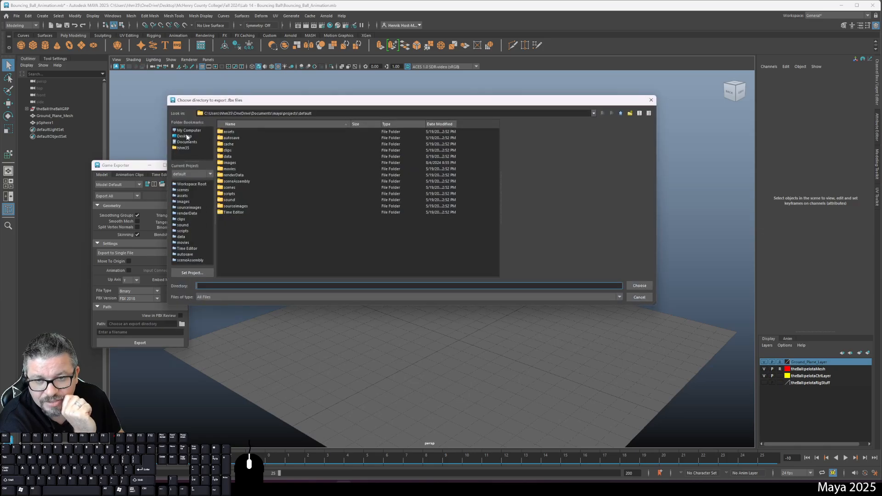
left_click(185, 137)
double_click(233, 145)
double_click(229, 131)
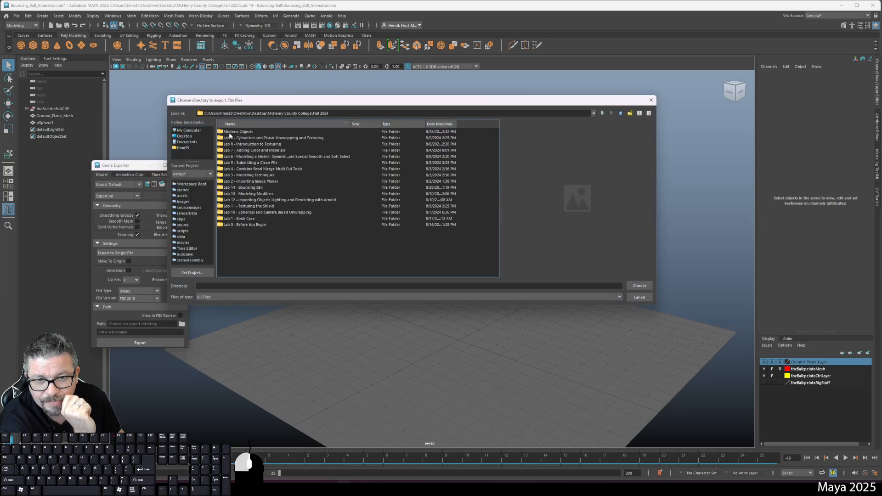
left_click(236, 188)
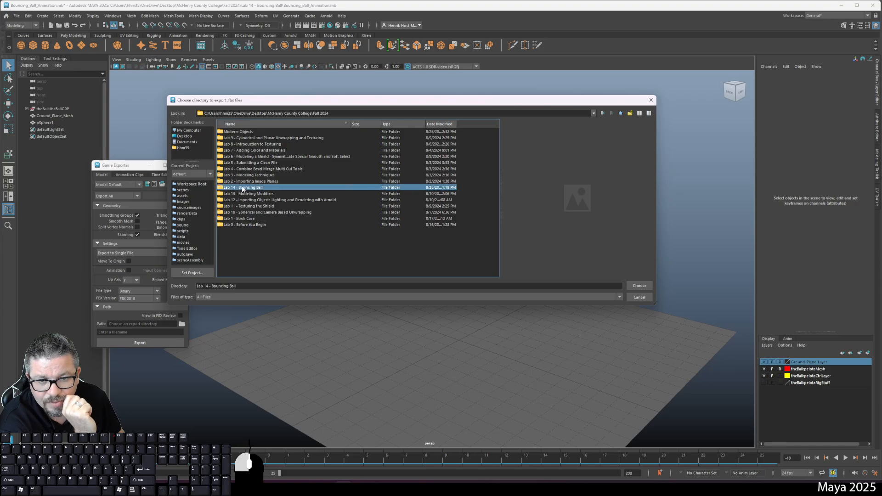
double_click(240, 188)
left_click(256, 285)
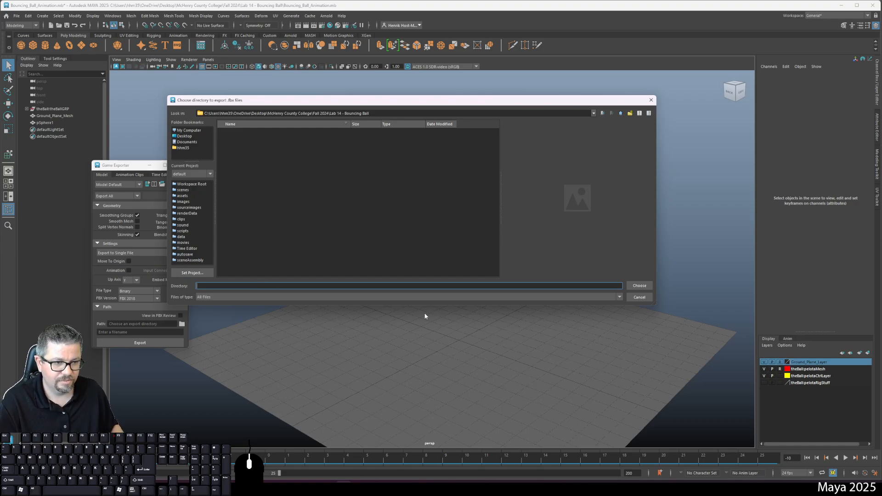
left_click(639, 286)
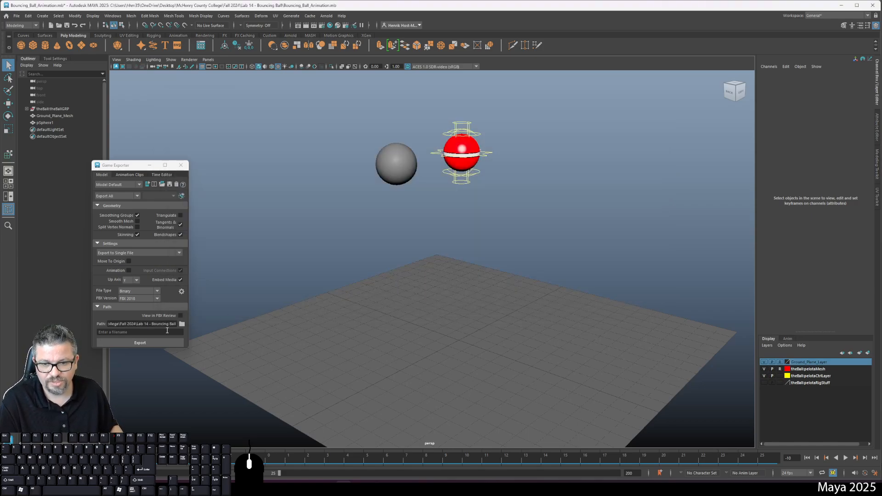
Step: Export the whole scene with the file name Test_Export and close the Game Exporter
left_click(154, 333)
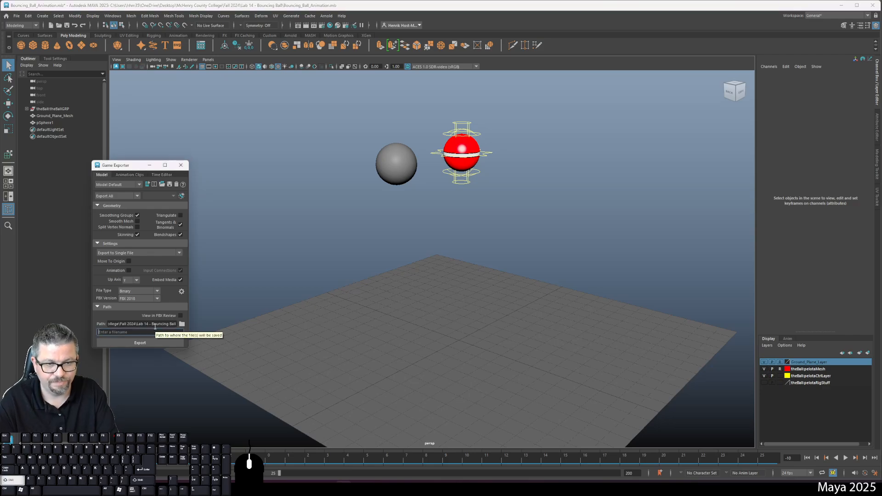
type("Test")
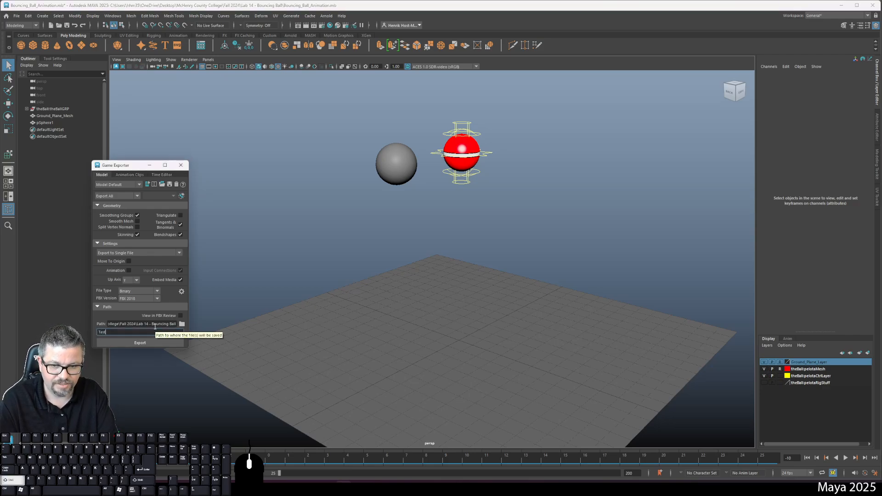
type("_Export")
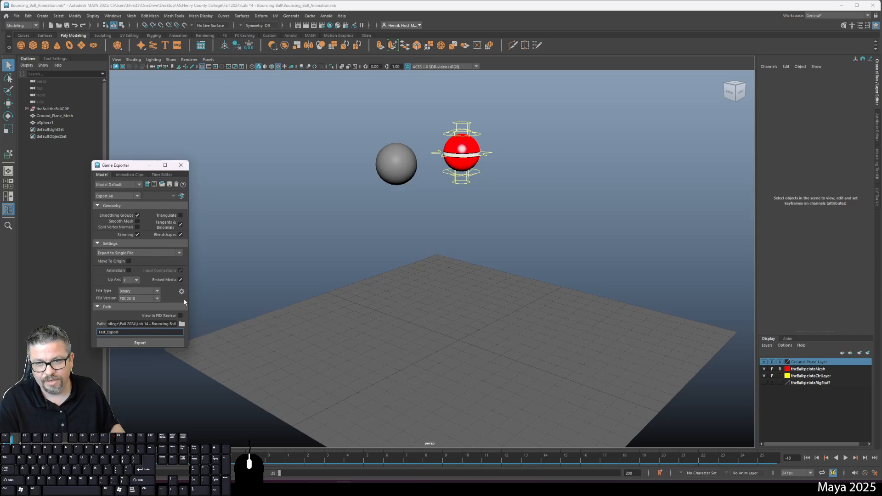
left_click(143, 343)
left_click(146, 263)
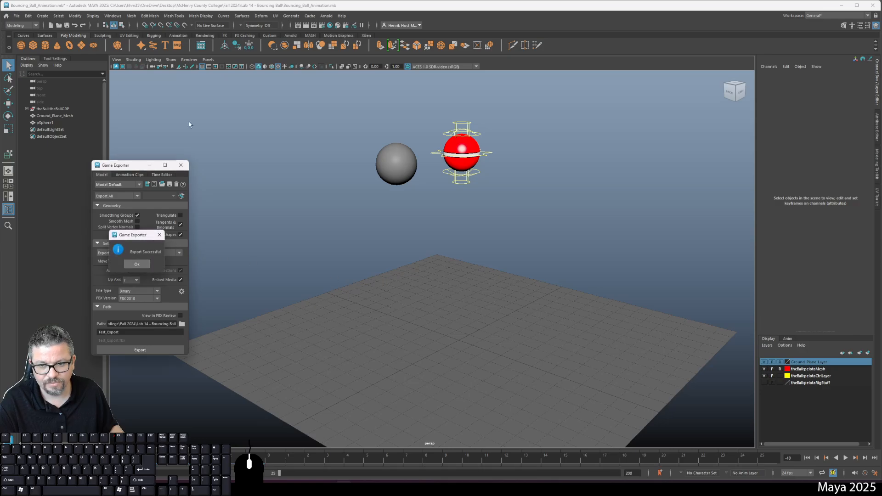
left_click(180, 165)
Step: Start a new scene, discarding the changes to Bouncing_Ball_Animation.mb
left_click(15, 17)
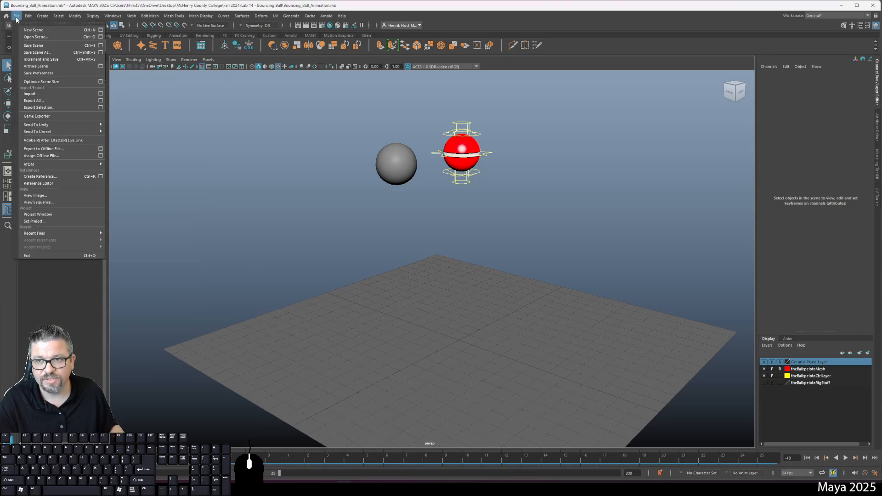
left_click(28, 29)
left_click(437, 250)
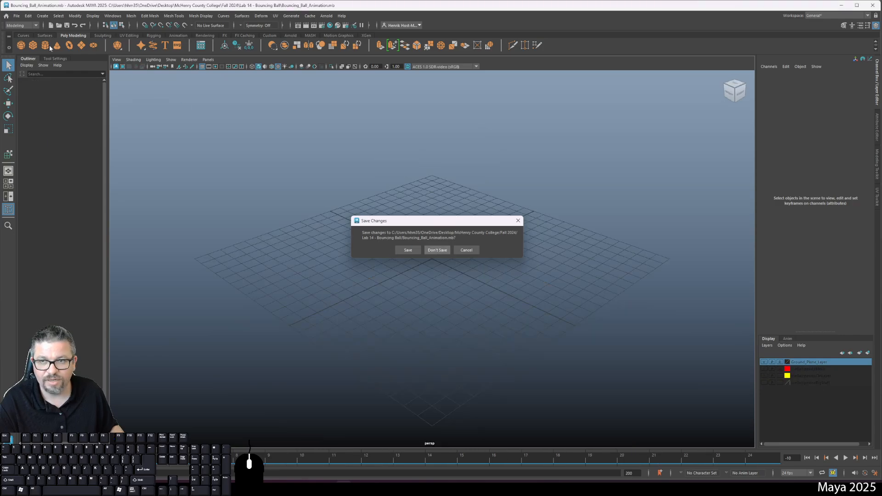
Step: Import Test_Export.fbx from the Lab 14 - Bouncing Ball folder into the empty scene
left_click(16, 16)
left_click(31, 94)
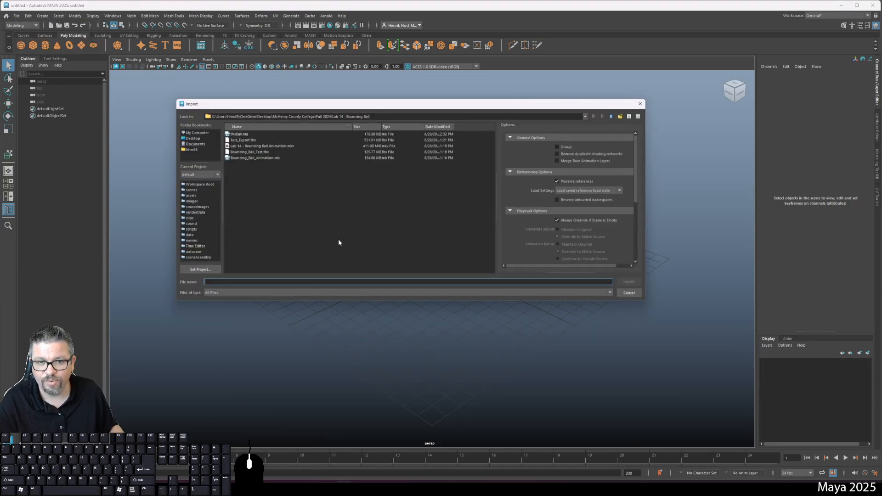
left_click(251, 139)
left_click(637, 286)
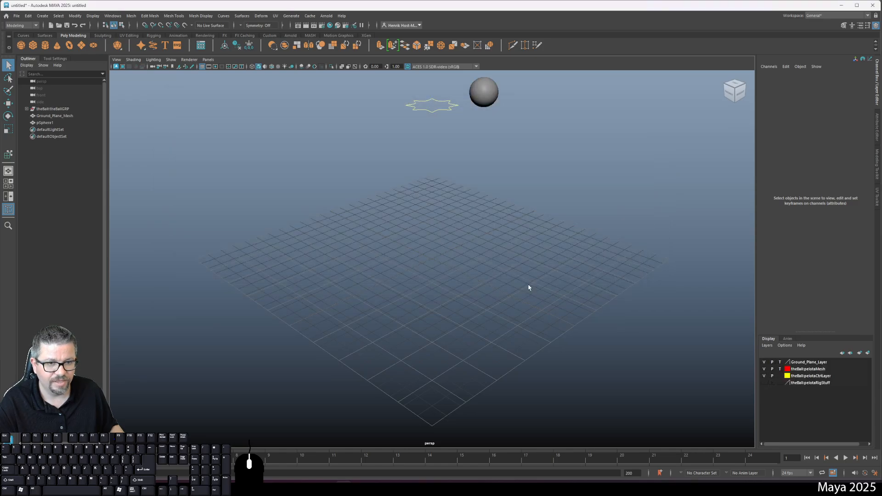
Step: Examine the imported ball rig up close and check the channels of the star-shaped master control
left_click(436, 110)
left_click(535, 186)
middle_click_drag(535, 185, 447, 250, "alt")
scroll(447, 248, "up", 5)
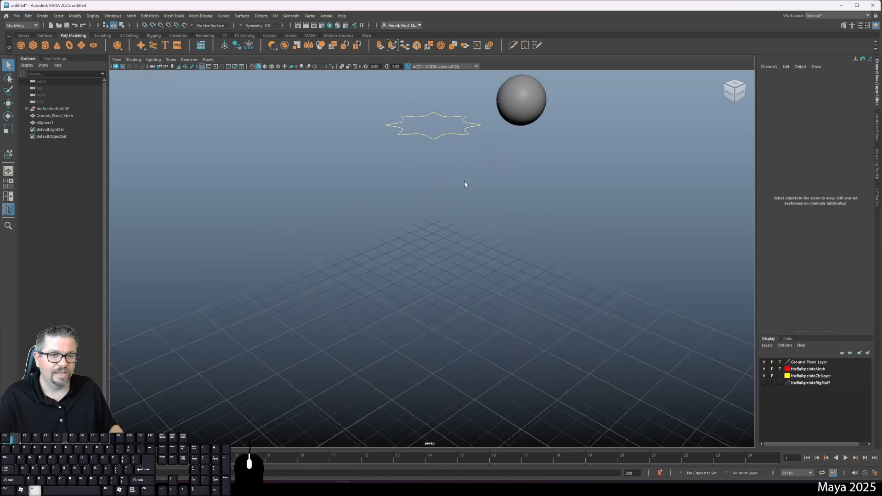
left_click(468, 134)
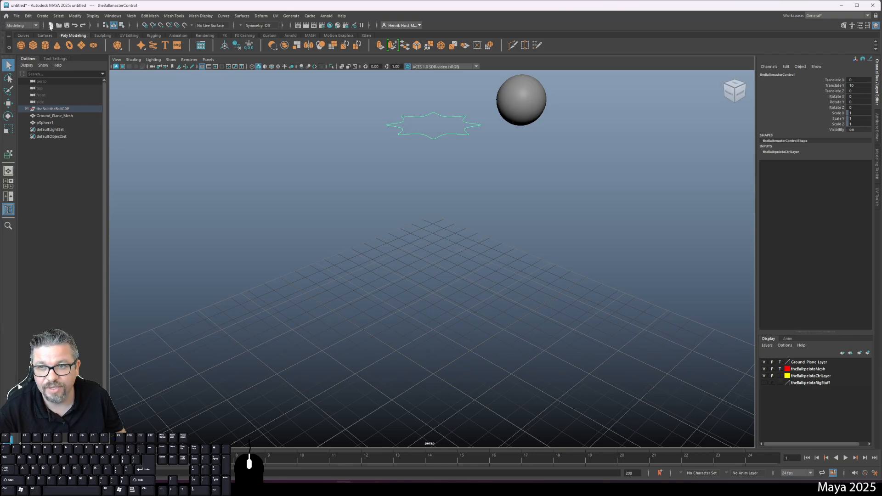
Step: Reopen Bouncing_Ball_Animation.mb without saving the untitled scene that holds the imported test
left_click(19, 17)
left_click(36, 37)
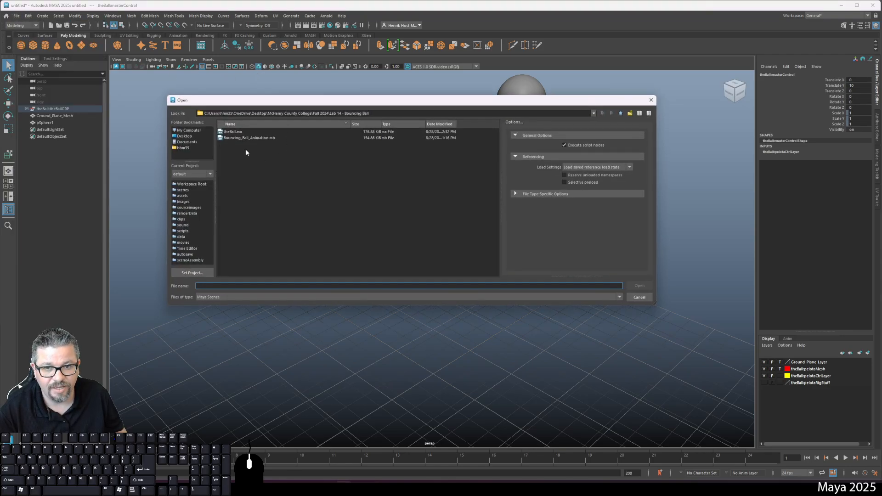
left_click(270, 138)
left_click(636, 286)
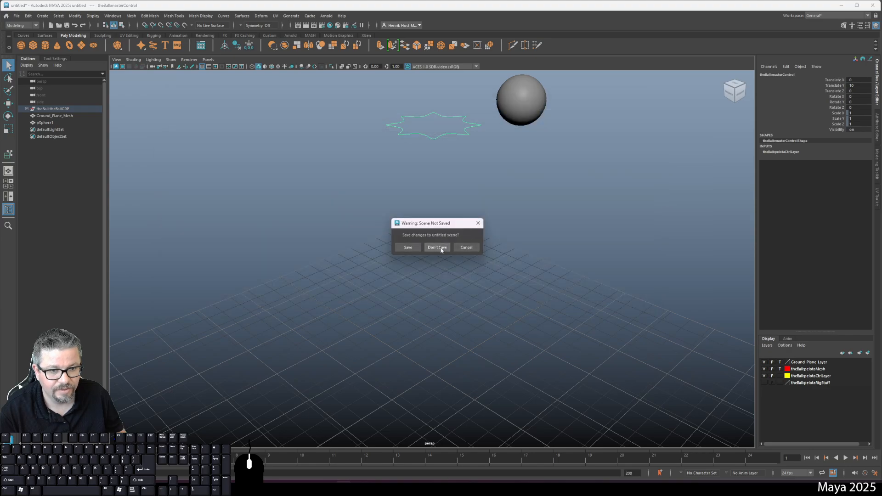
Step: Export the whole scene in DAE_FBX format as Test_Two in the Lab 14 - Bouncing Ball folder
left_click(16, 16)
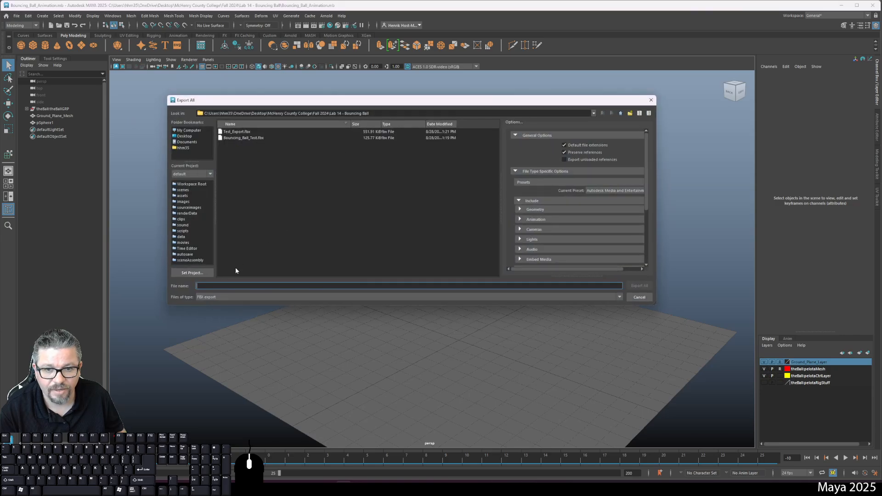
left_click(230, 297)
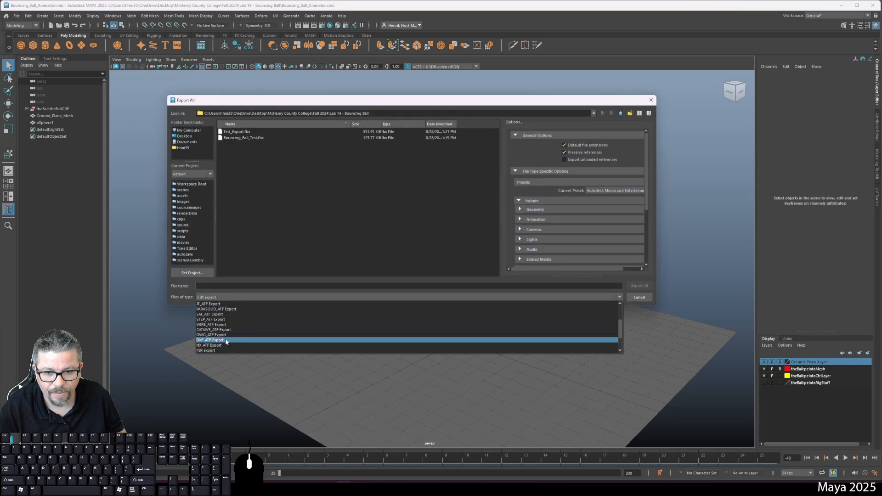
scroll(228, 338, "down", 2)
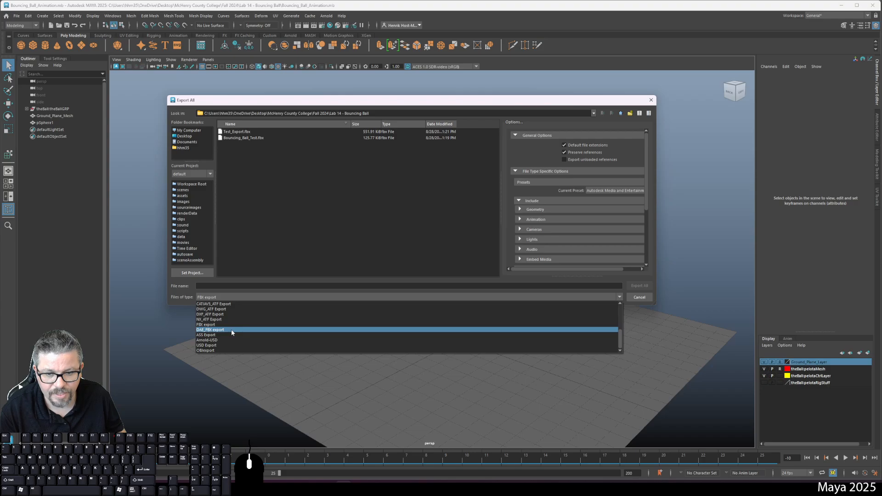
left_click(230, 329)
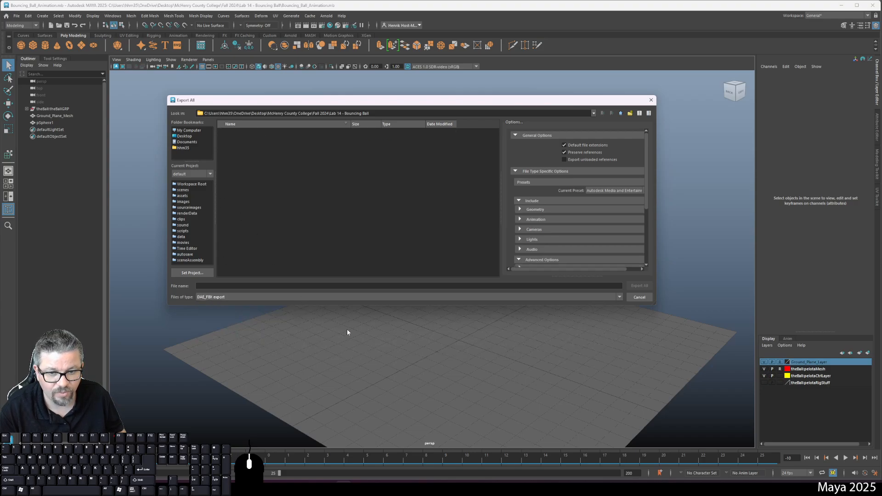
left_click(397, 286)
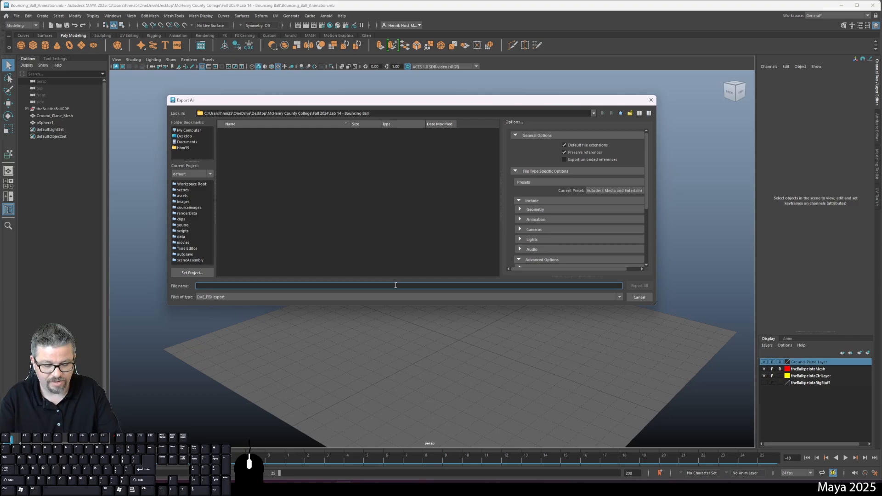
type("Test_")
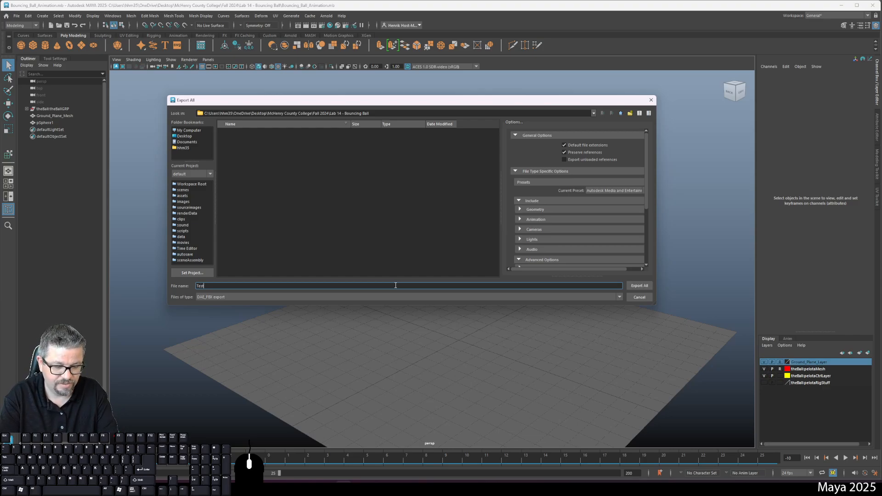
type("Two")
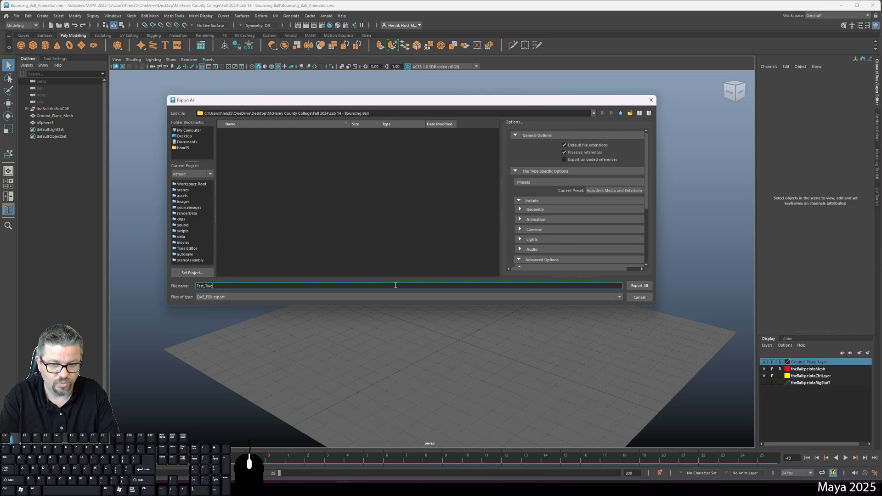
left_click(649, 284)
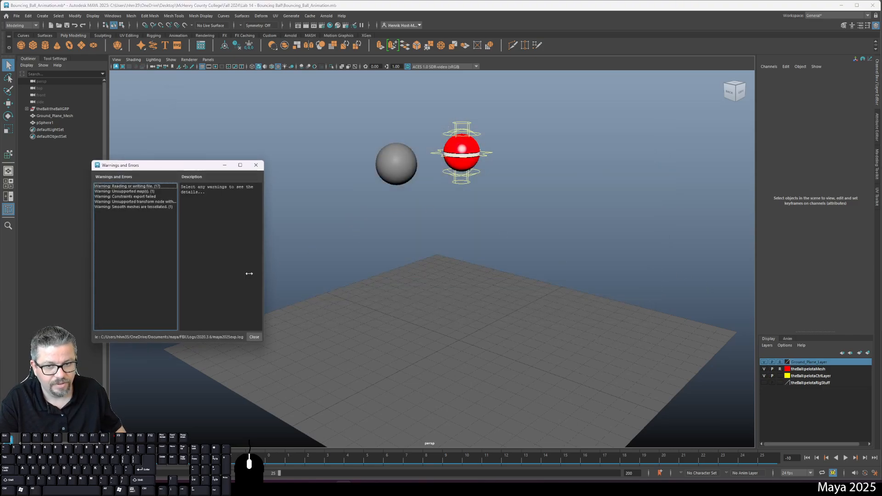
Step: Read the details of the export warnings on unsupported maps, transform nodes and smooth meshes, and close the report
left_click(111, 192)
left_click(115, 207)
left_click(123, 201)
left_click(121, 191)
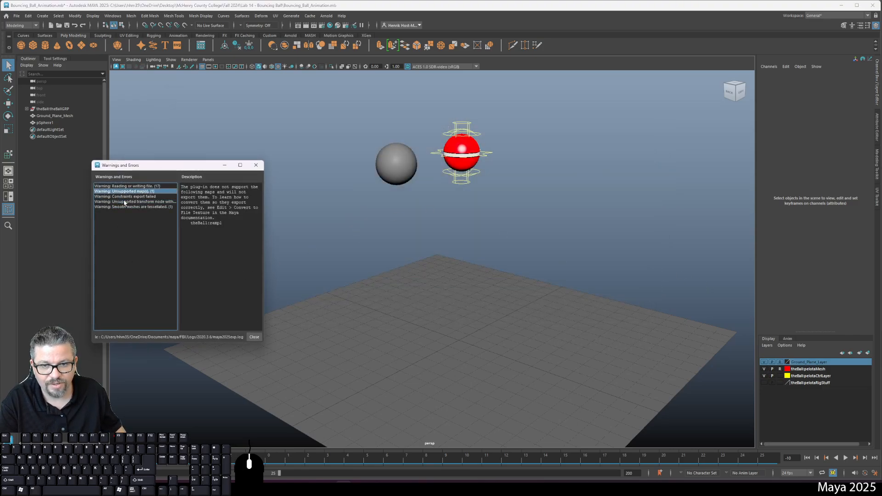
left_click(254, 336)
left_click(17, 16)
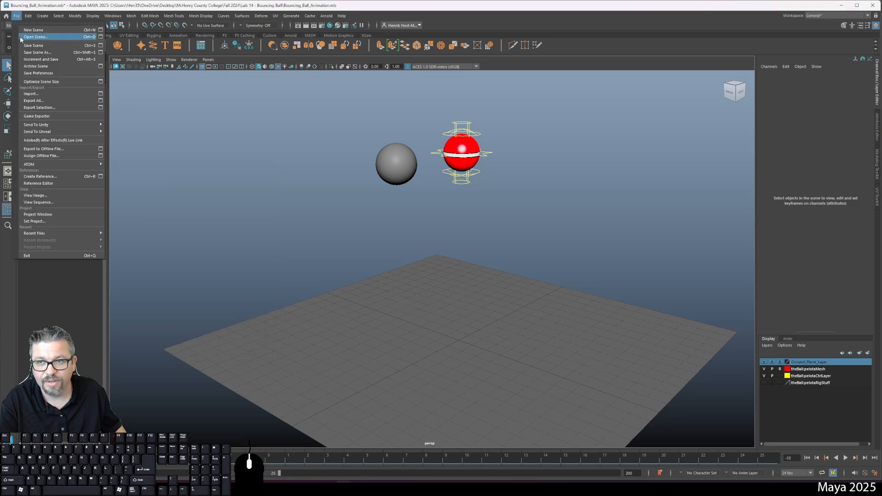
left_click(21, 42)
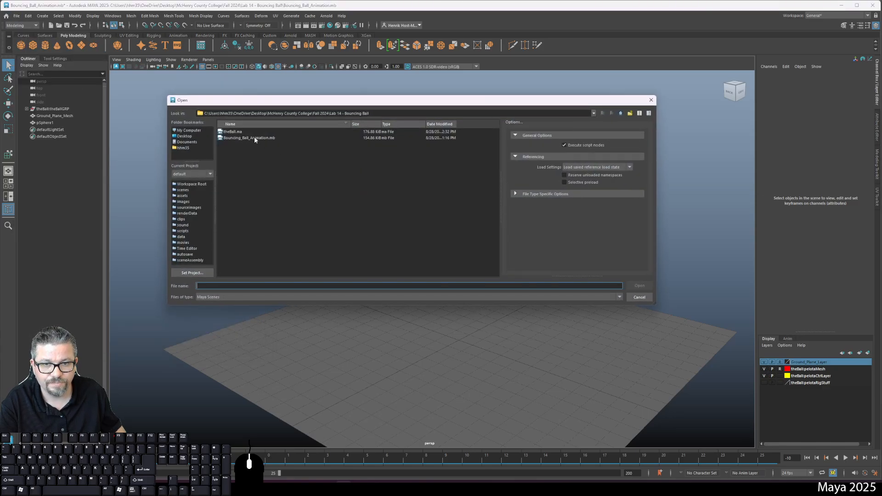
left_click(639, 298)
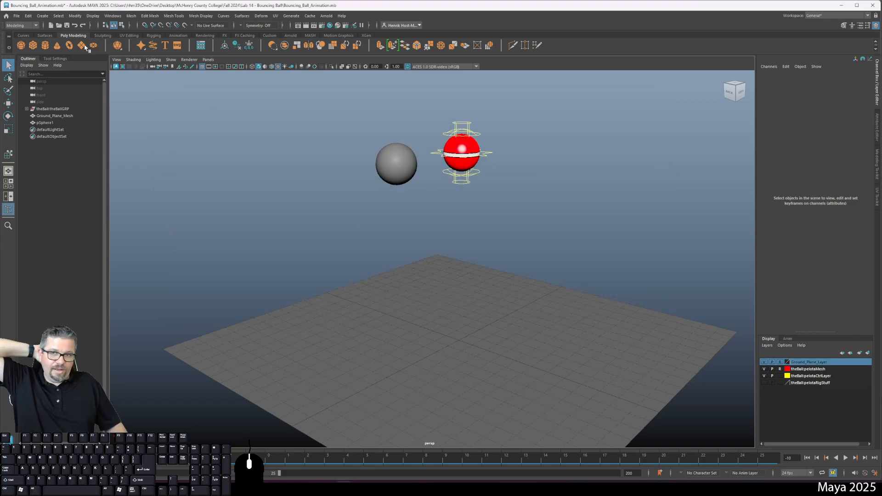
Step: Start a new empty scene without saving the changes to Bouncing_Ball_Animation.mb
left_click(16, 16)
left_click(27, 22)
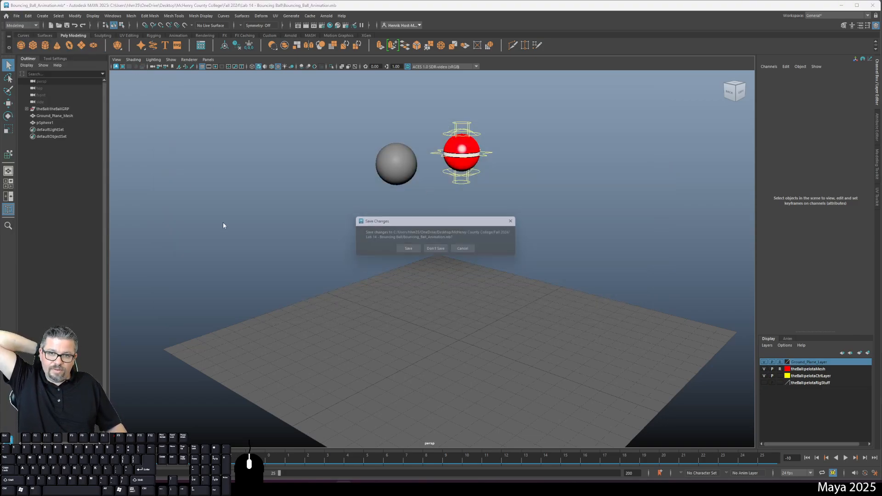
left_click(437, 252)
left_click(6, 15)
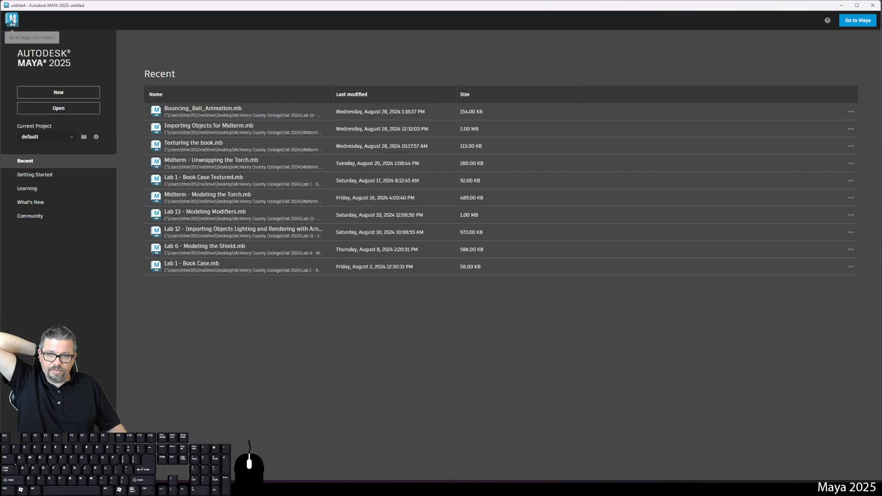
left_click(63, 98)
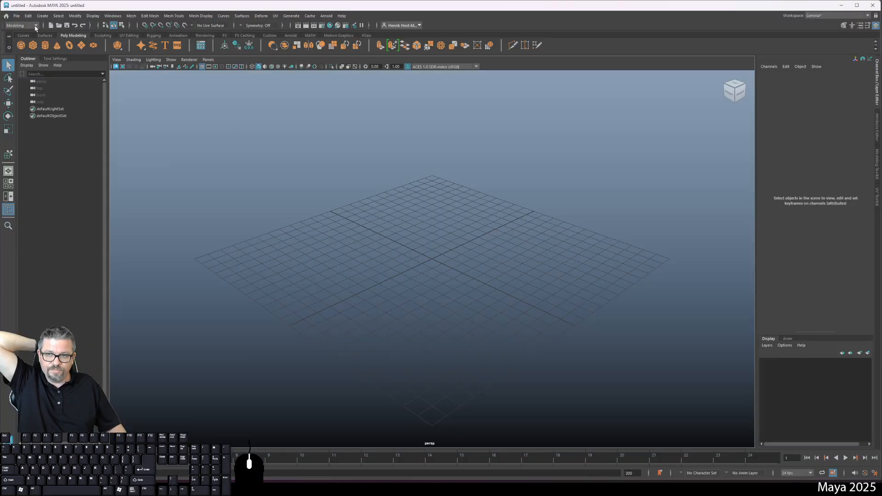
Step: Import Test_Two.dae from the Lab 14 - Bouncing Ball folder and check the scene for its contents
left_click(16, 16)
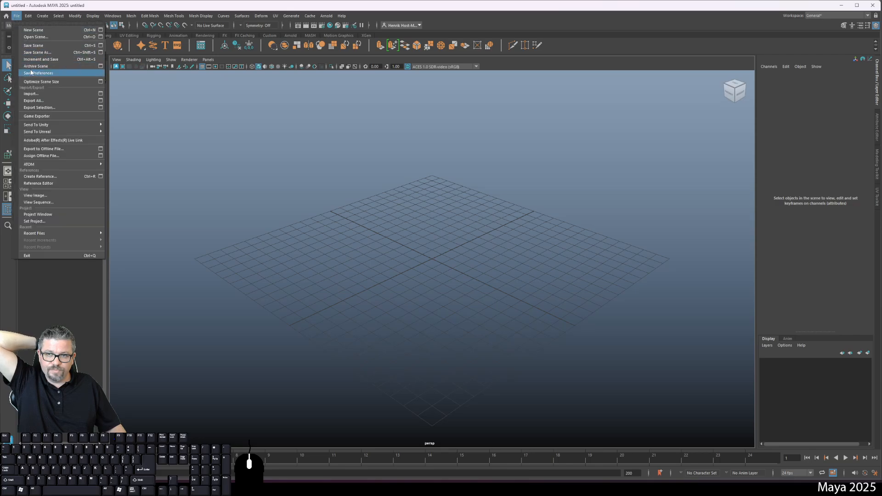
left_click(41, 93)
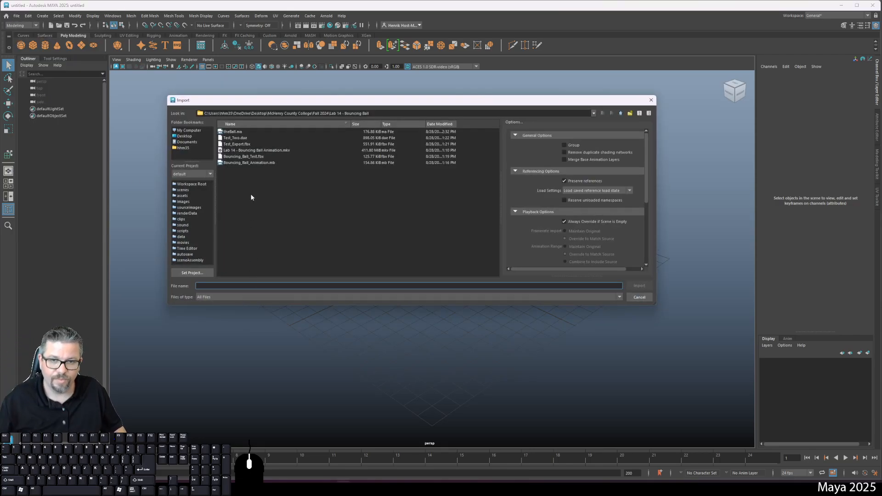
left_click(235, 138)
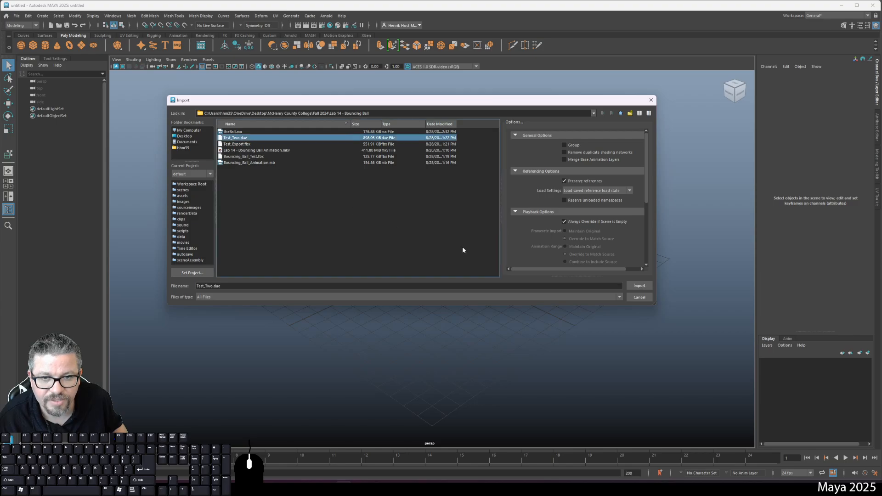
left_click(640, 286)
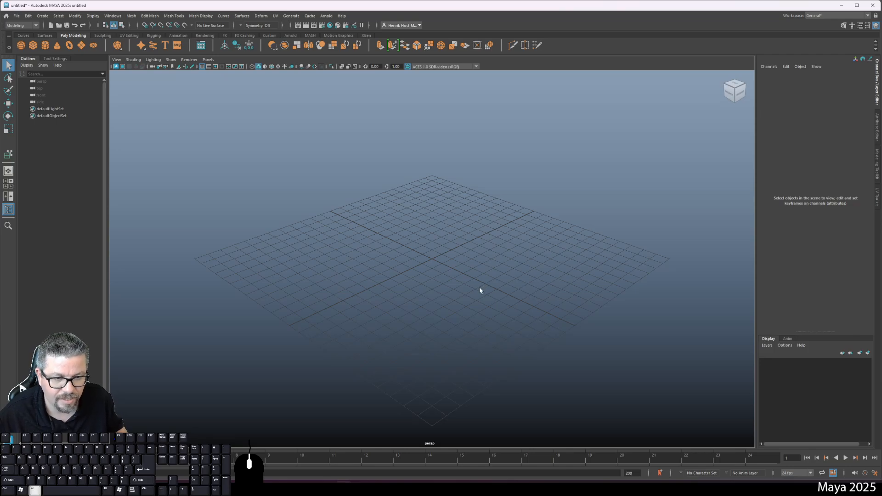
left_click_drag(480, 291, 475, 290, "alt")
Step: Reopen Bouncing_Ball_Animation.mb, discarding the untitled scene used for the DAE import test
left_click(16, 16)
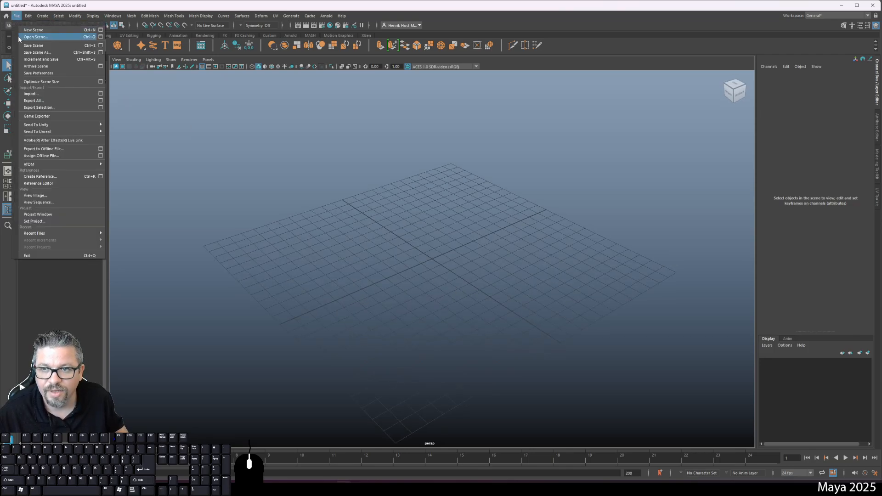
left_click(33, 37)
left_click(244, 138)
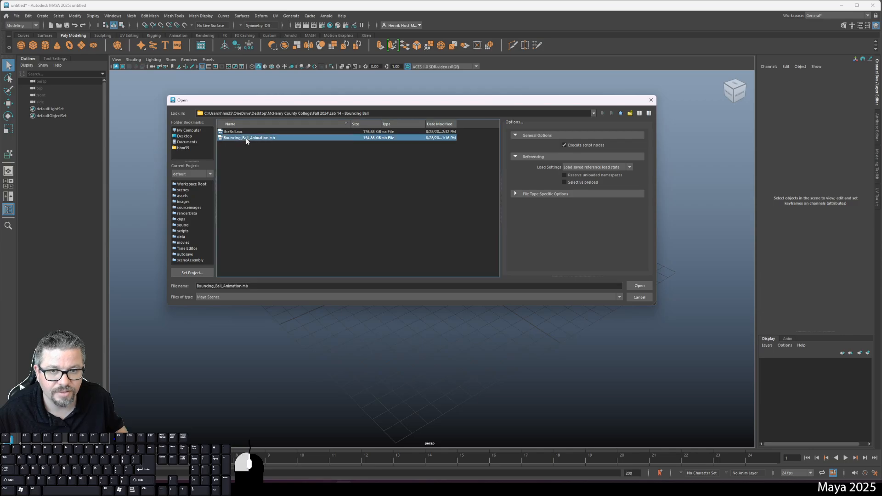
left_click(639, 285)
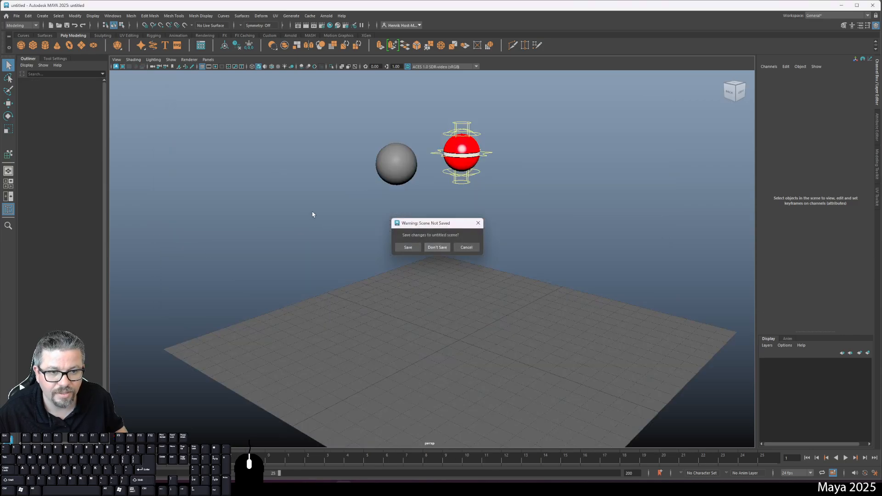
Step: Prepare an export of the whole scene as Test_Two.fbx in FBX export format
left_click(16, 15)
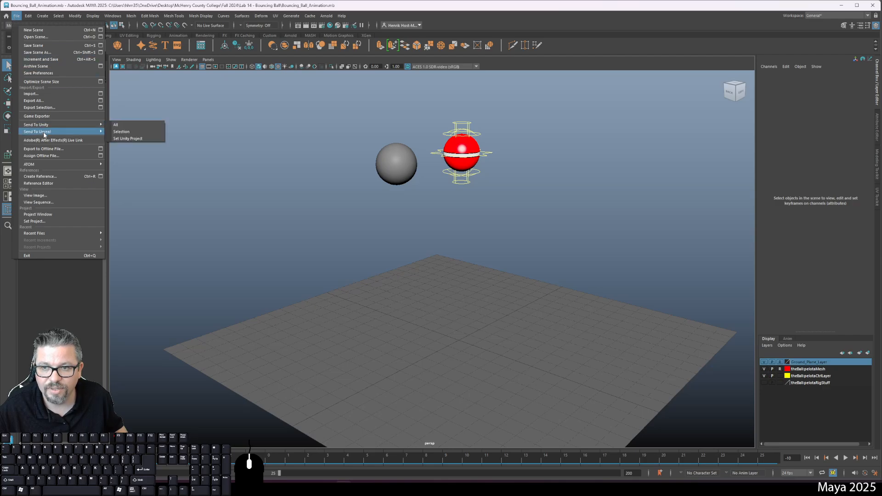
left_click(53, 100)
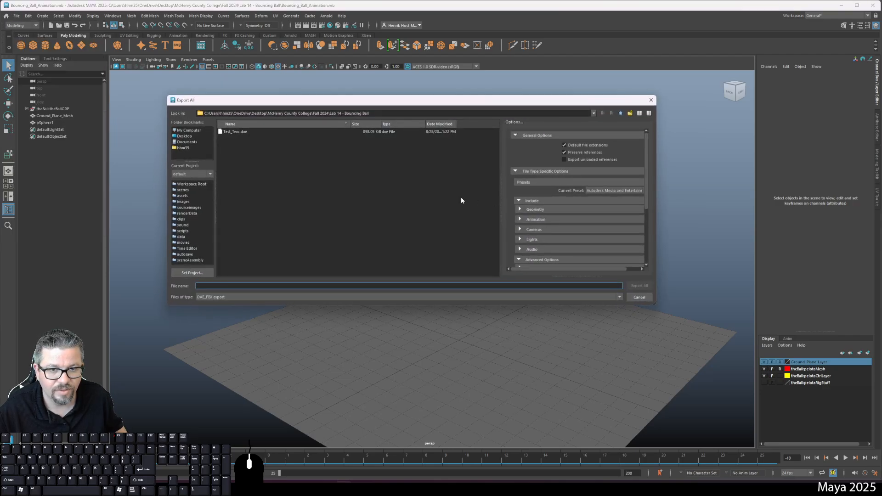
left_click(257, 132)
left_click(249, 298)
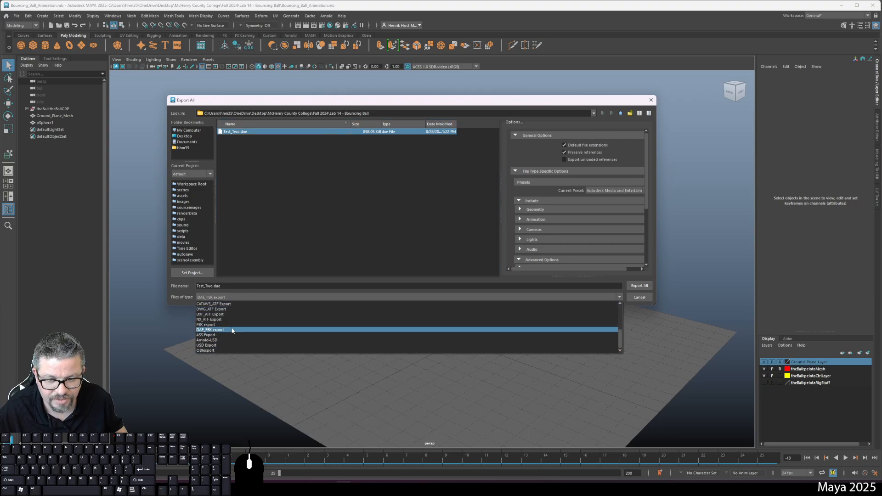
left_click(232, 325)
Step: Enable Bake Animation in the FBX export options with start frame 1 and end frame 20, and review the remaining animation options
scroll(558, 225, "down", 3)
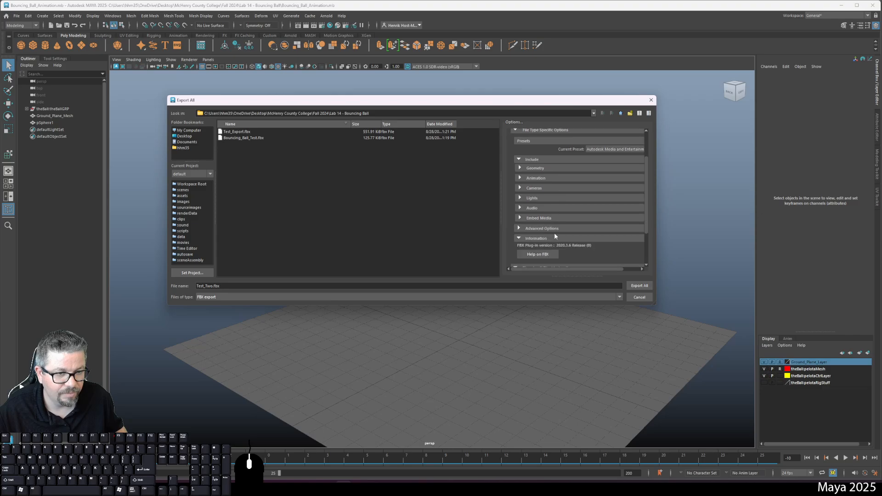
scroll(558, 239, "up", 1)
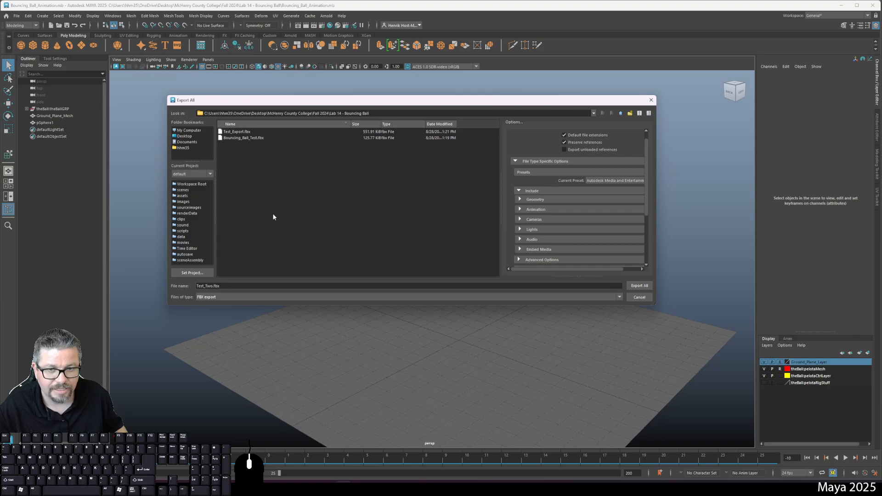
scroll(558, 186, "up", 1)
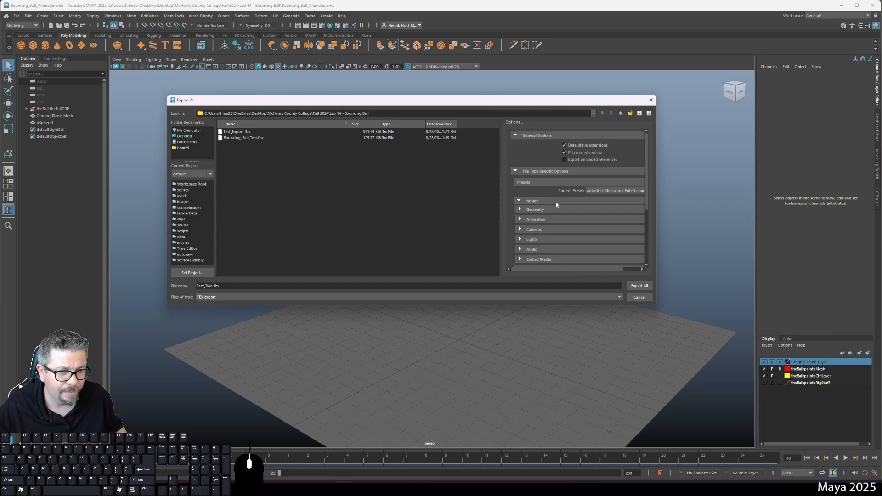
left_click(550, 219)
scroll(585, 255, "down", 2)
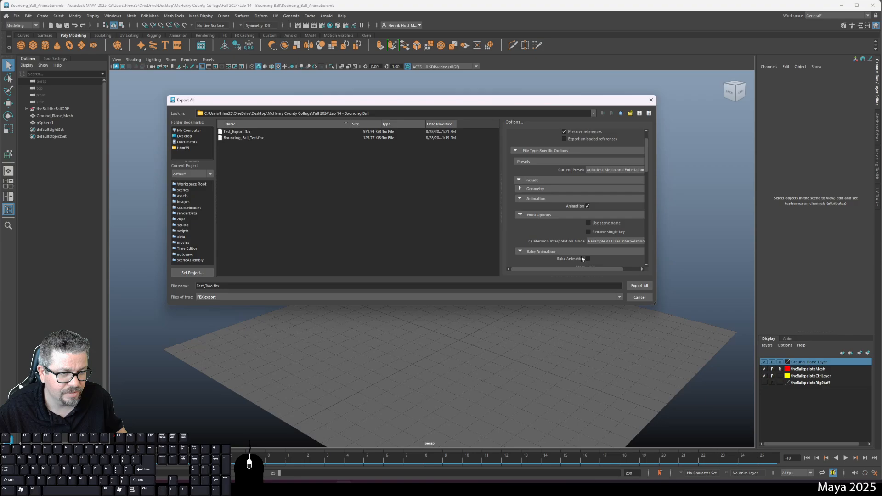
left_click(587, 238)
double_click(600, 247)
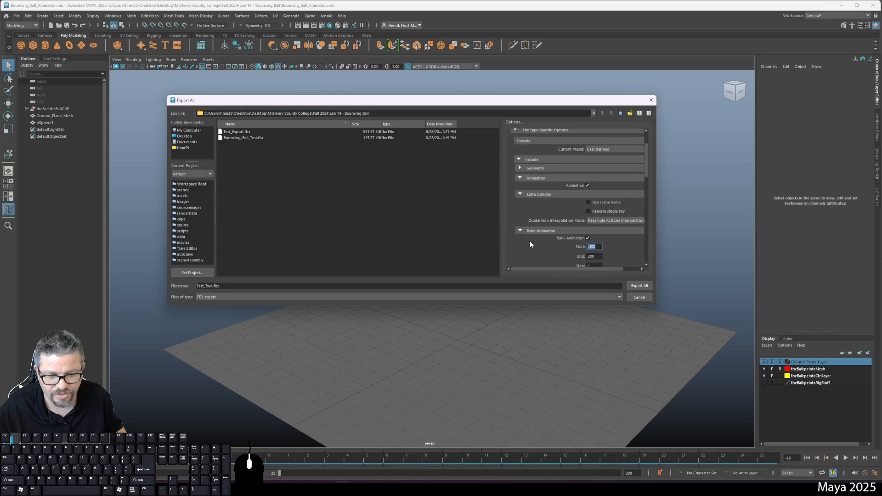
type("1")
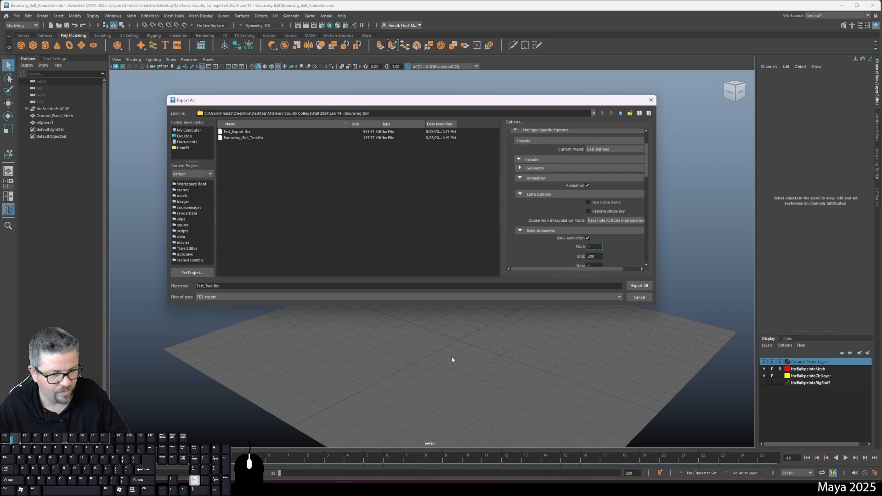
left_click(599, 256)
key("BackSpace")
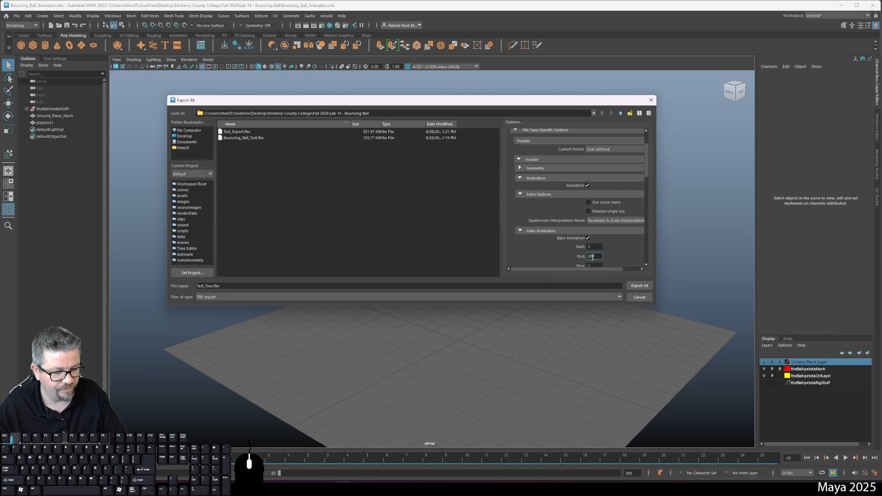
scroll(577, 260, "down", 2)
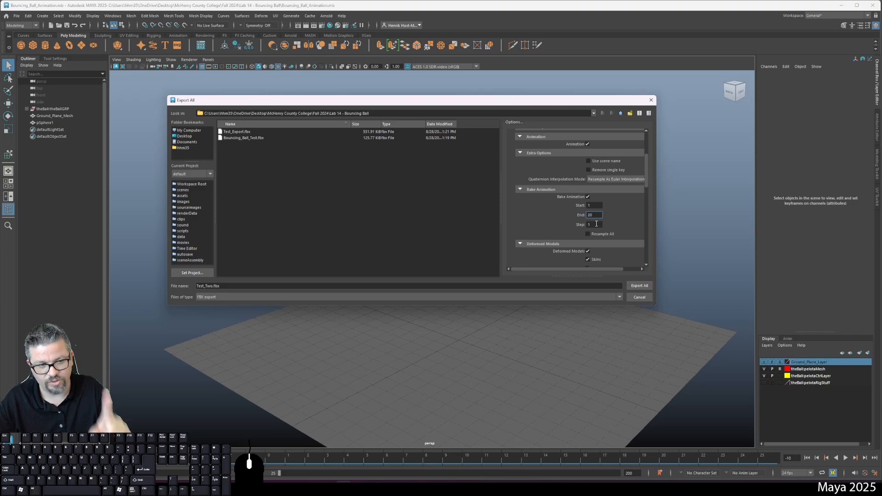
scroll(547, 257, "down", 2)
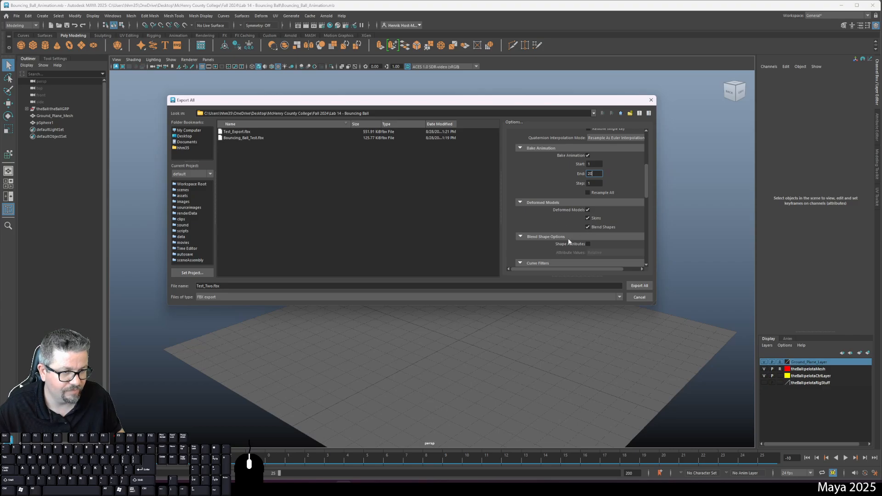
scroll(563, 243, "down", 1)
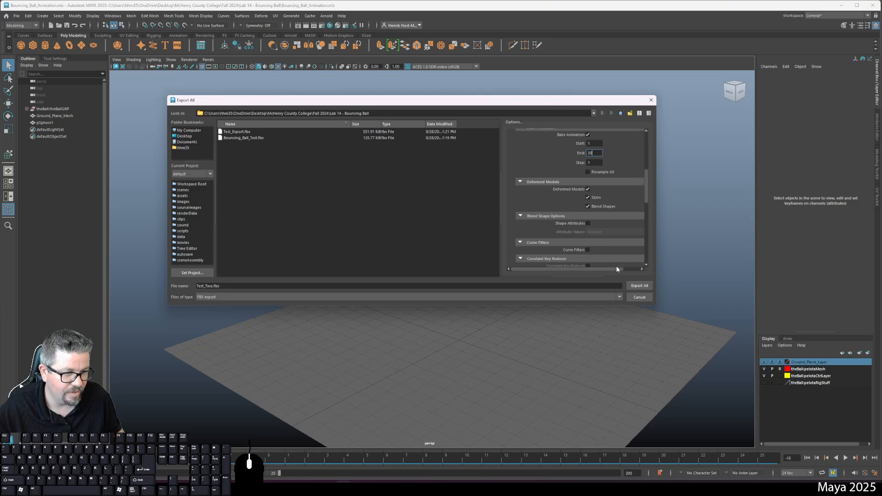
Step: Export the whole scene as Test_Two.fbx with the baked animation settings, and start a new scene without saving
left_click(639, 286)
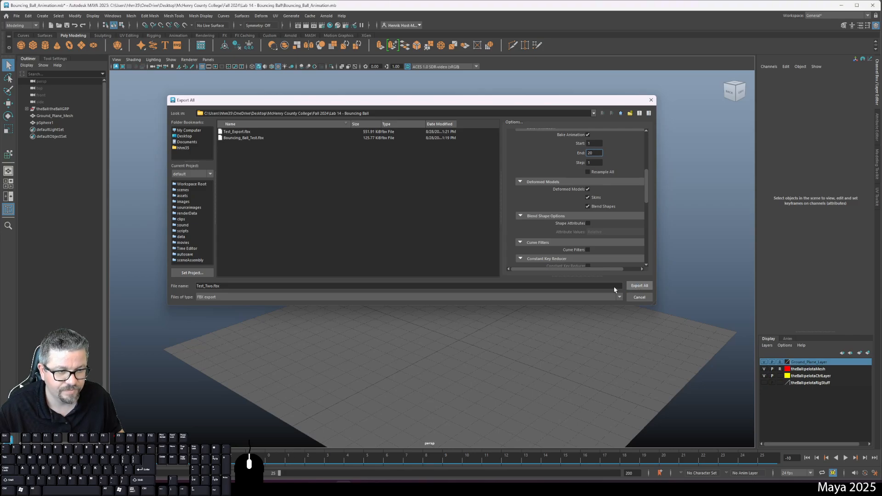
left_click(17, 16)
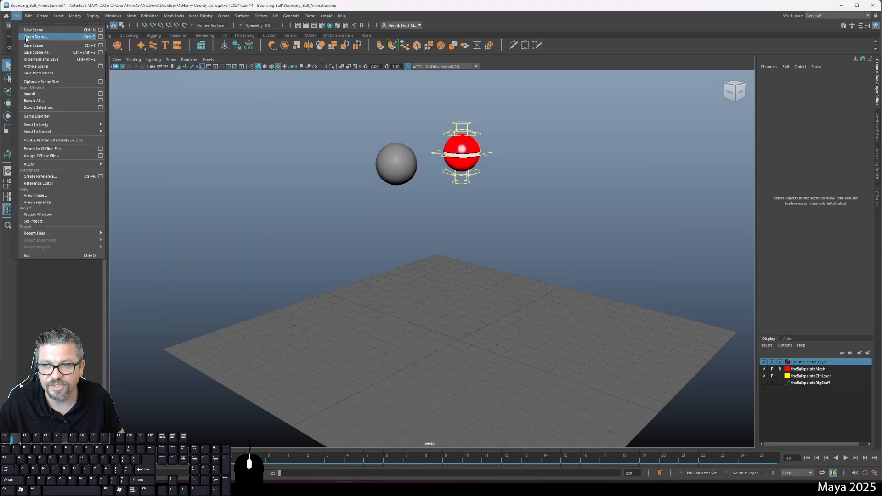
left_click(32, 30)
left_click(447, 250)
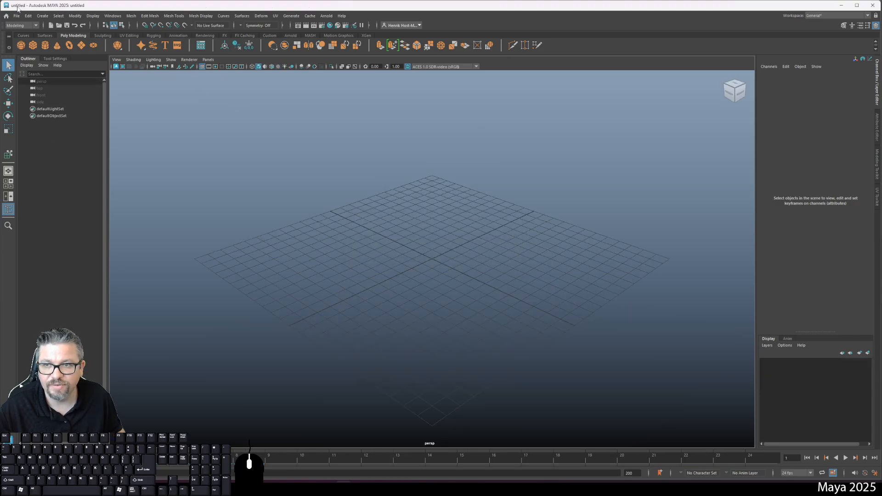
Step: Import Test_Two.fbx from the Lab 14 - Bouncing Ball folder and scrub the timeline to frame 19 to check its animation
left_click(16, 16)
left_click(31, 94)
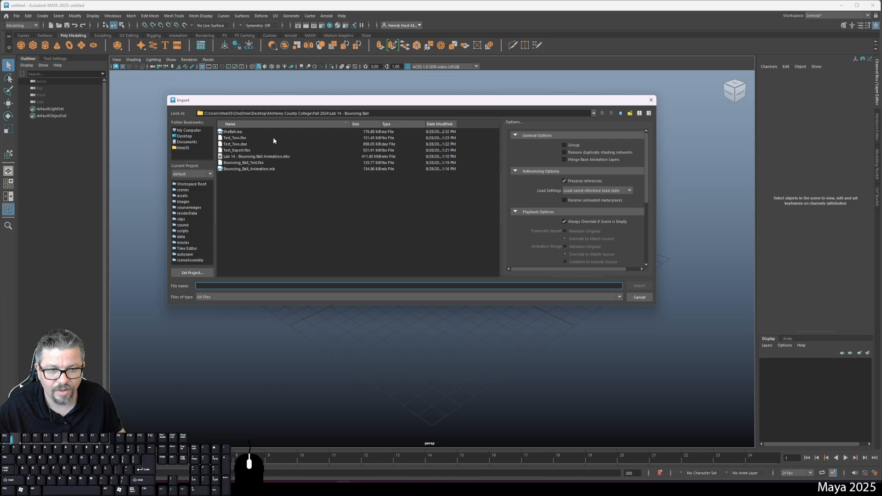
left_click(248, 138)
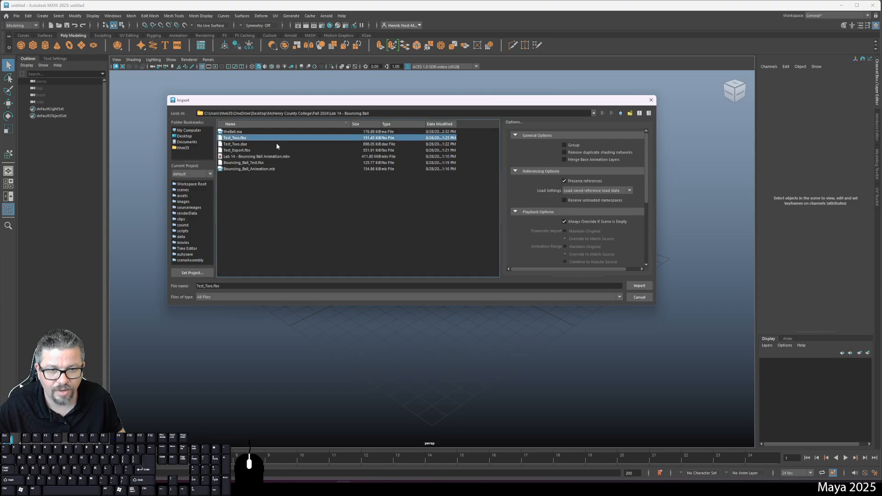
left_click(639, 285)
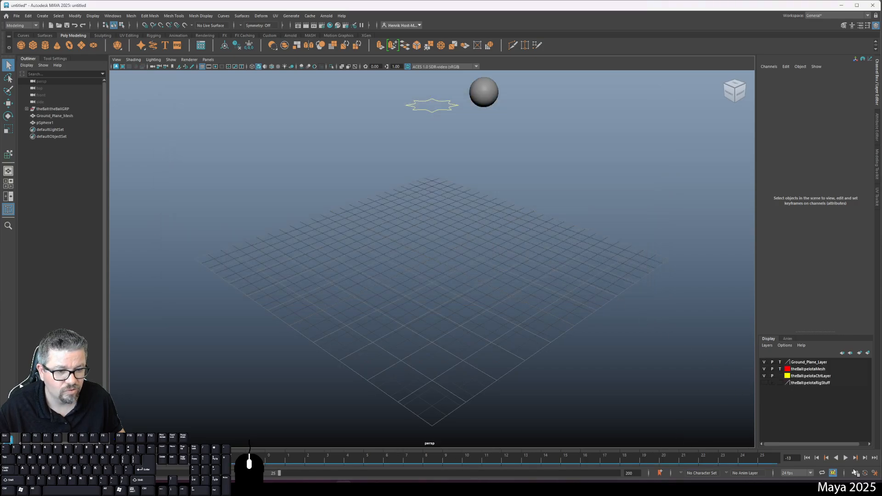
left_click_drag(18, 459, 648, 459)
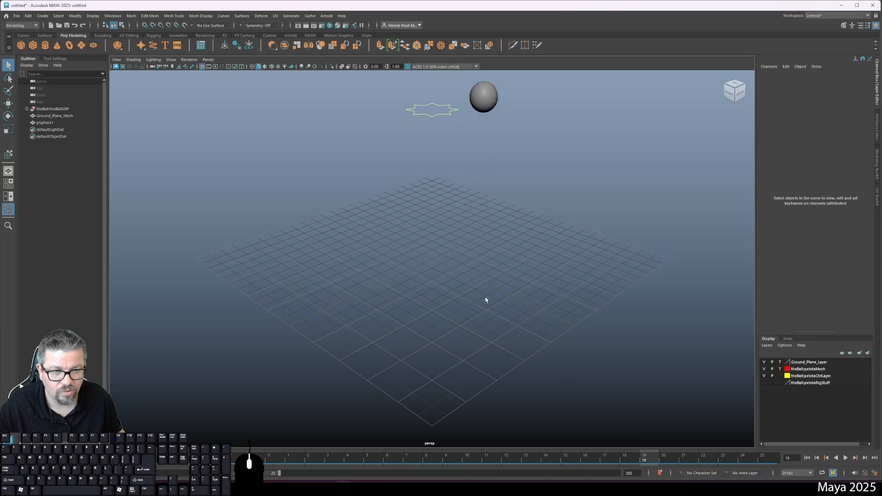
Step: Start a new empty scene, discarding the untitled scene used for the Test_Two.fbx import test
left_click(16, 16)
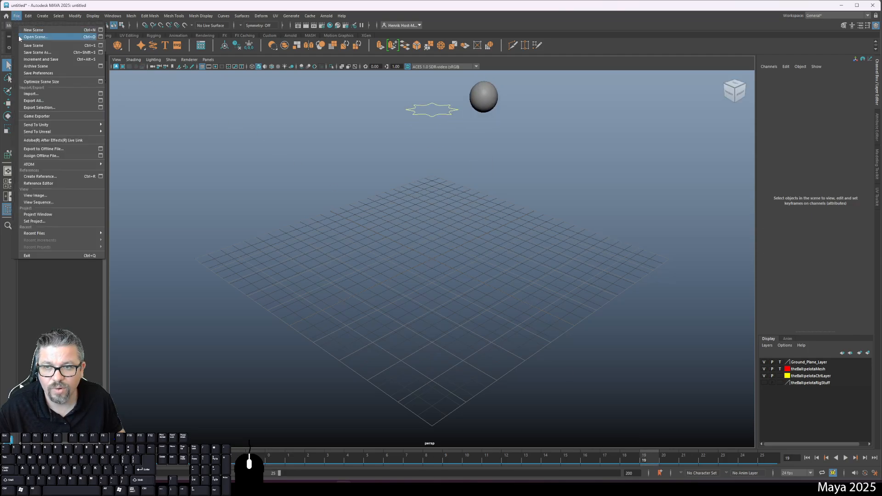
left_click(25, 31)
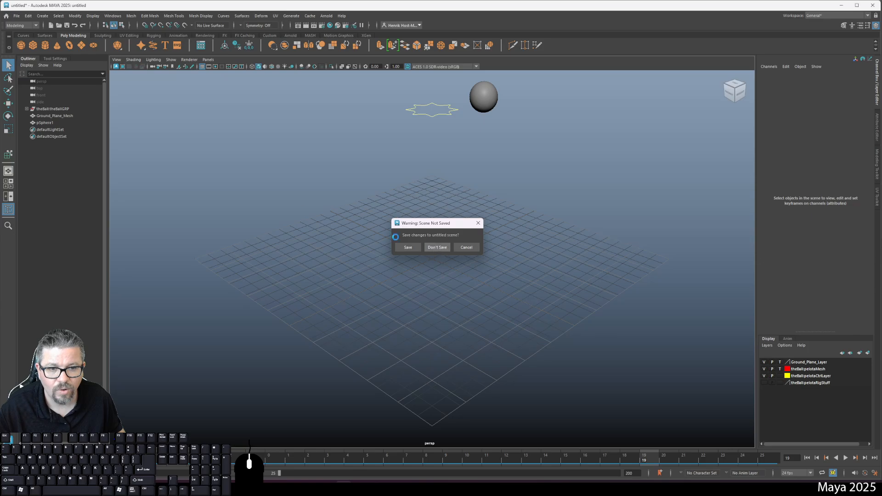
left_click(437, 247)
Step: Review the test exports available for import in the Lab 14 - Bouncing Ball folder without importing any of them
left_click(16, 16)
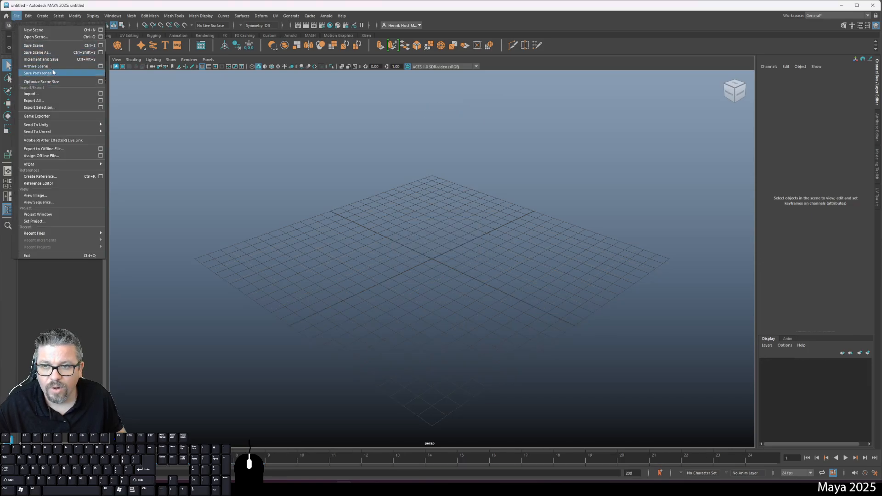
left_click(31, 93)
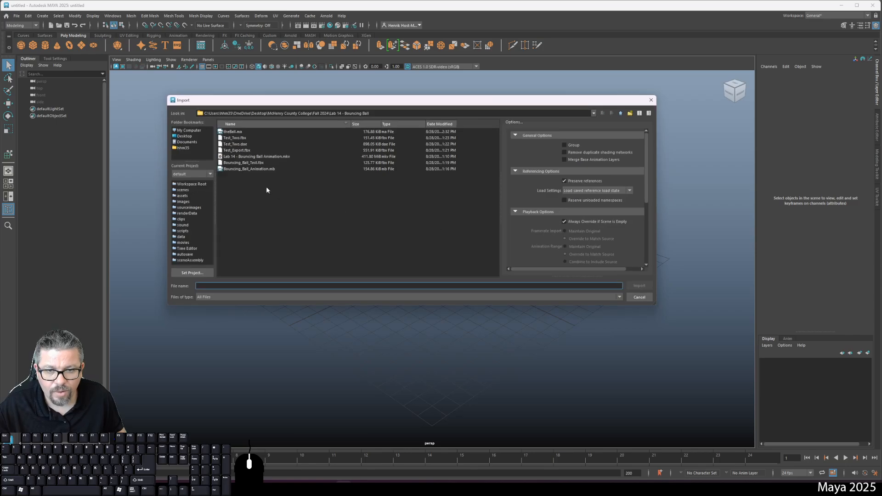
left_click(278, 169)
left_click(281, 157)
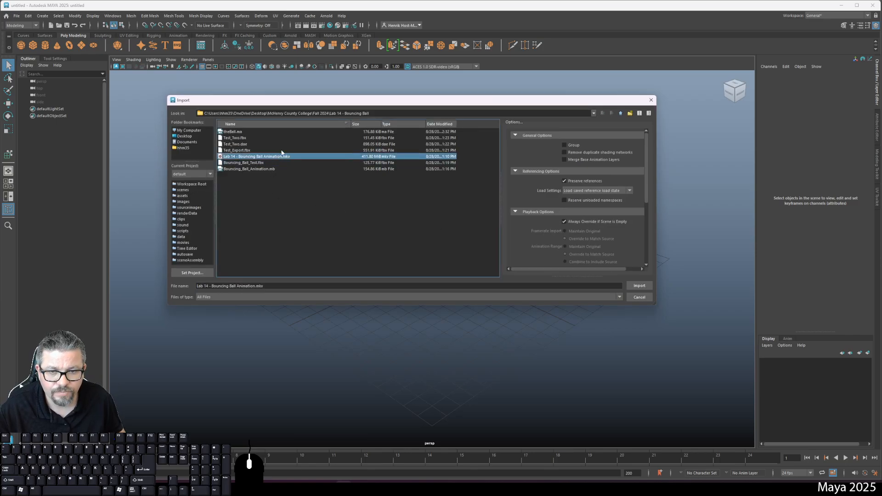
left_click(282, 151)
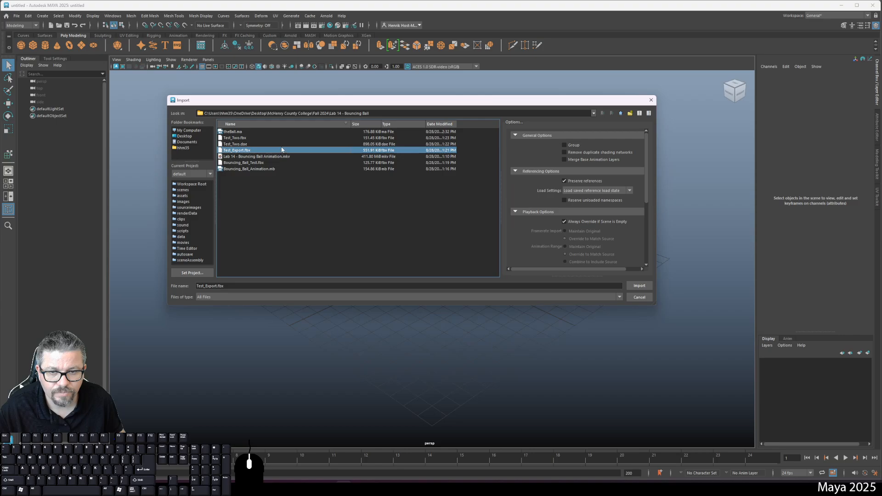
left_click(285, 145)
left_click(291, 138)
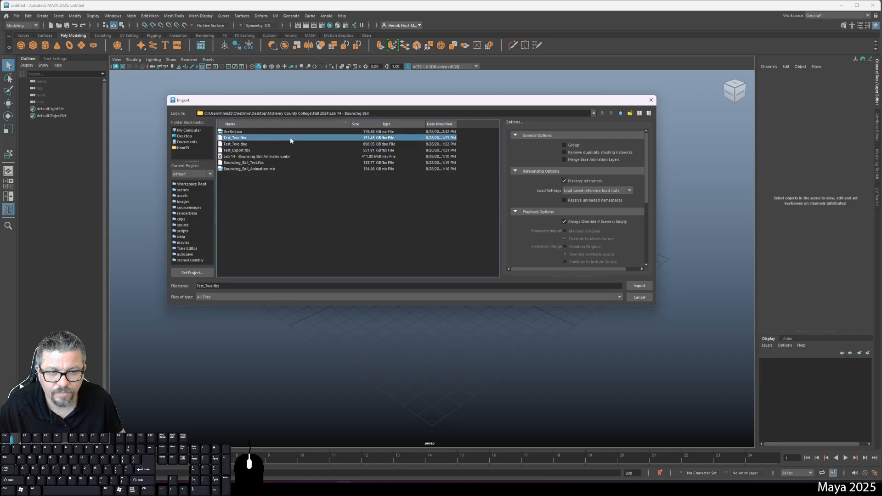
left_click(293, 144)
left_click(295, 150)
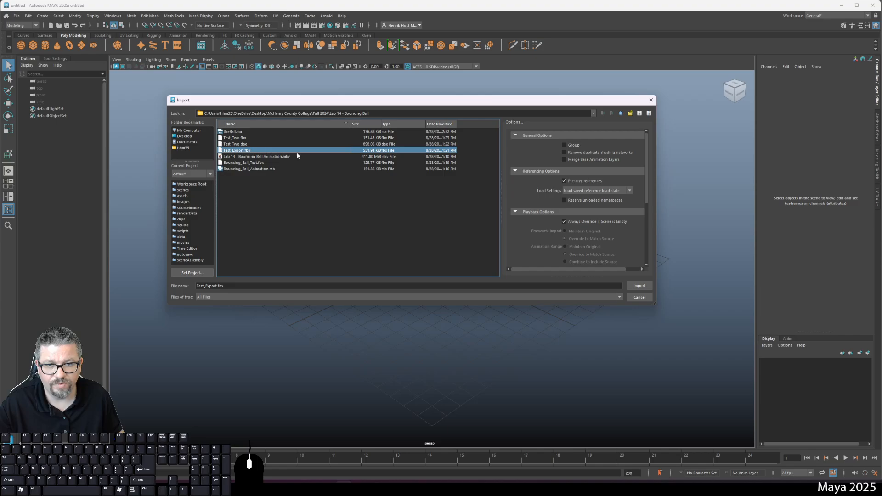
left_click(633, 298)
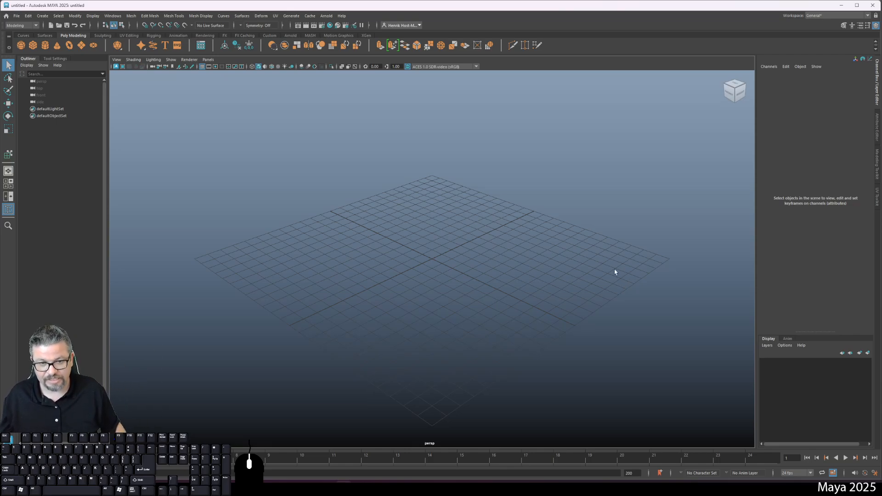
Step: Reopen Bouncing_Ball_Animation.mb, select the ball rig's master control, and scrub its animation to frame 25
left_click(16, 16)
left_click(32, 37)
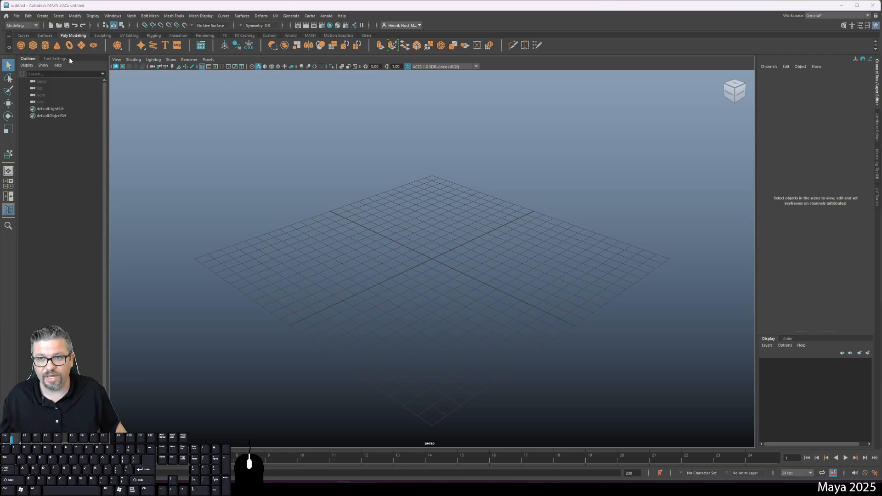
left_click(242, 137)
left_click(639, 285)
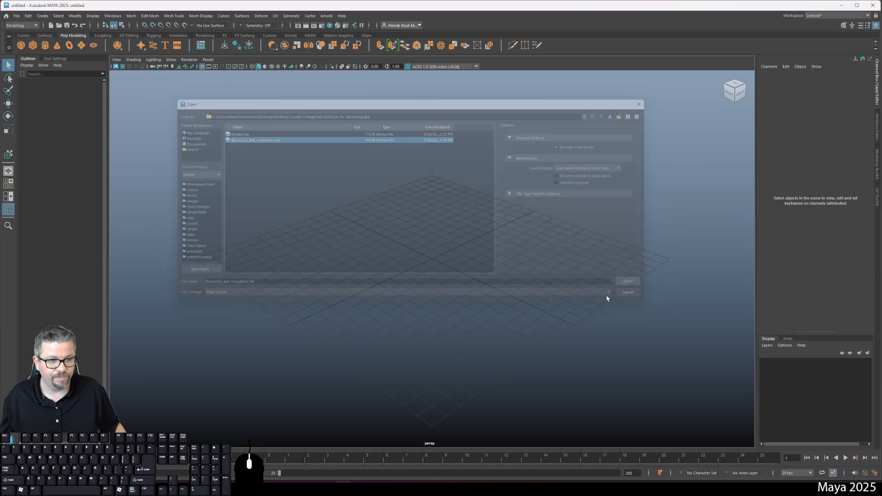
left_click(492, 153)
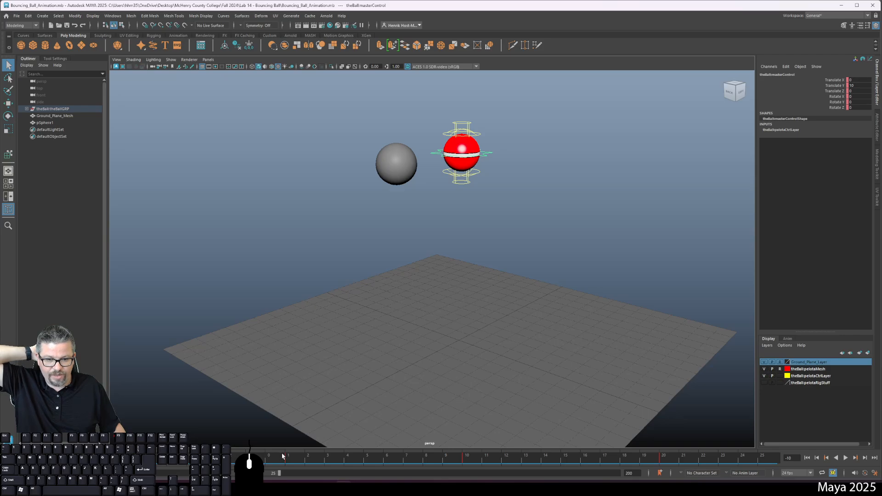
left_click_drag(292, 459, 763, 462)
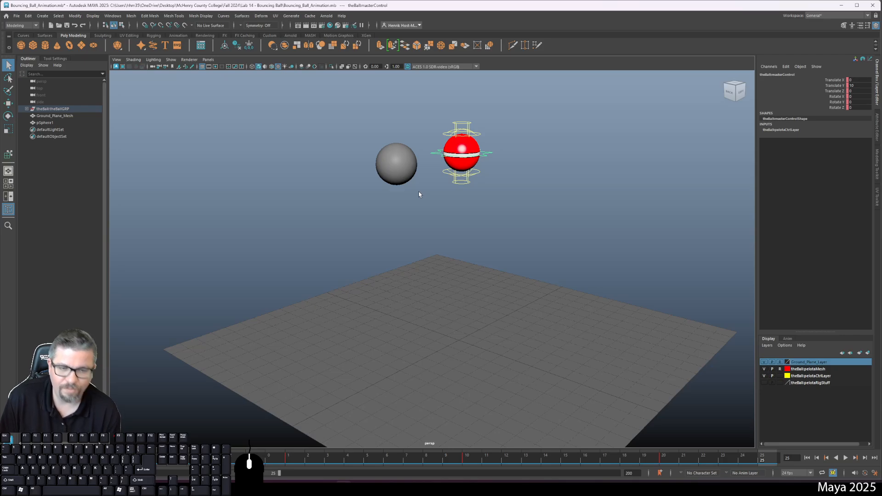
Step: Select the grey sphere and examine the export formats and OBJexport options for exporting the selection, without exporting it
left_click(376, 165)
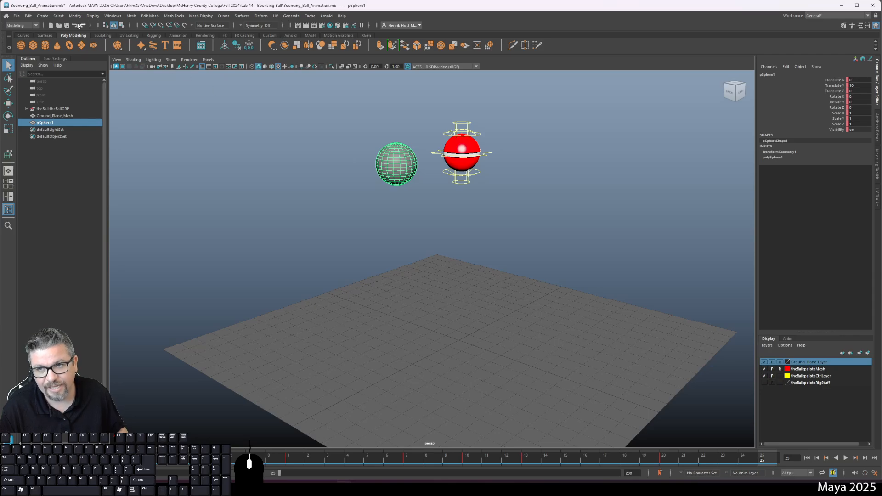
left_click(16, 16)
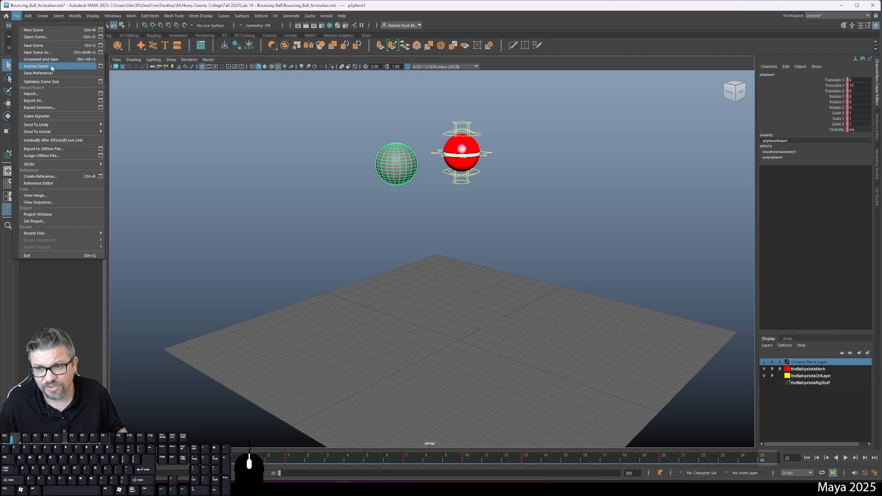
left_click(44, 107)
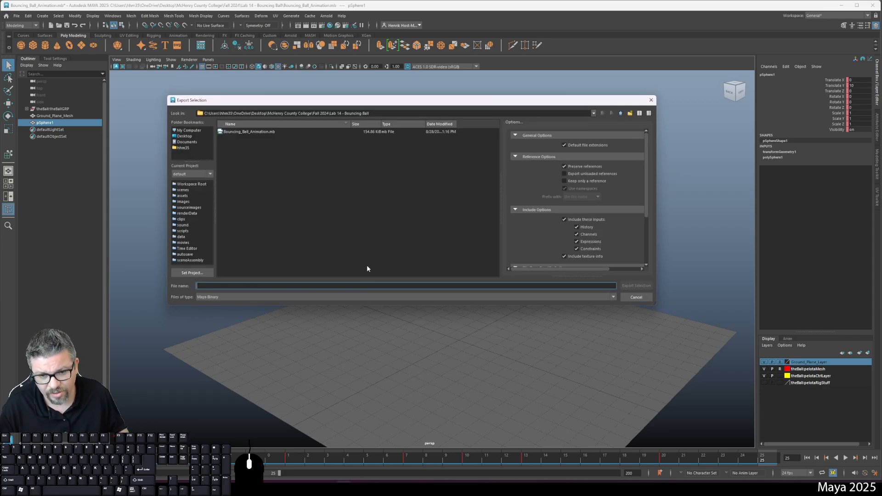
left_click(387, 298)
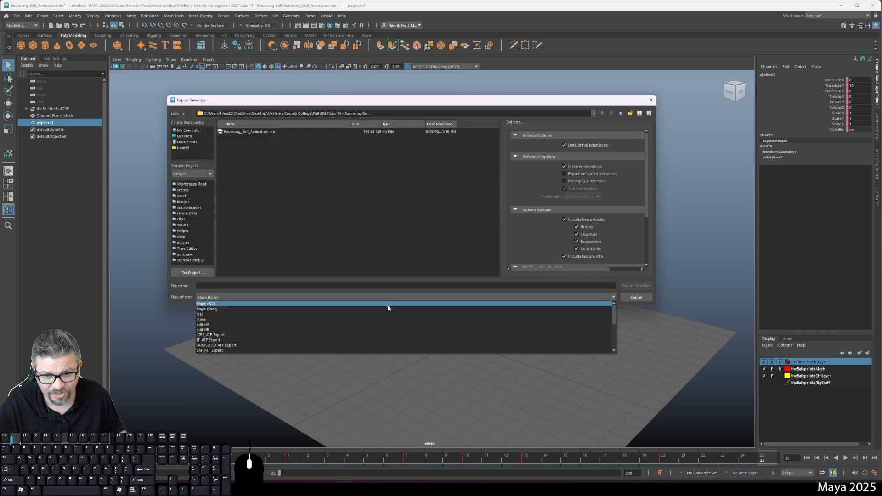
scroll(386, 328, "down", 2)
scroll(384, 334, "down", 2)
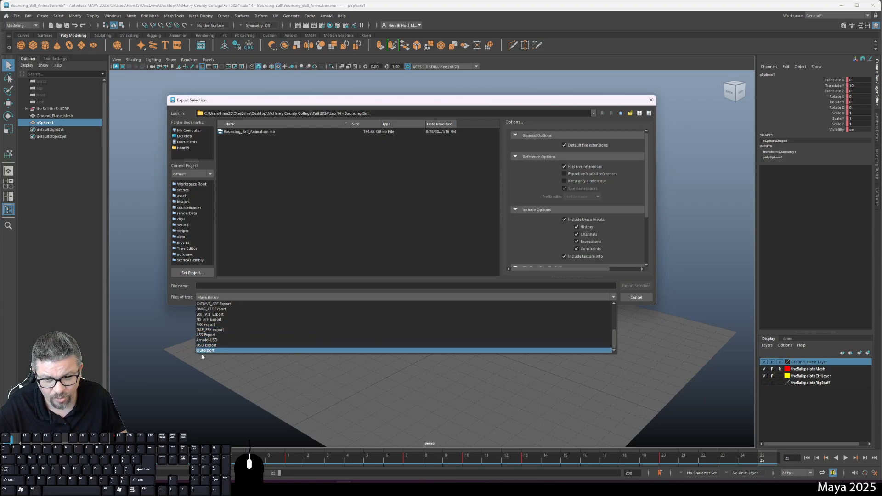
left_click(214, 350)
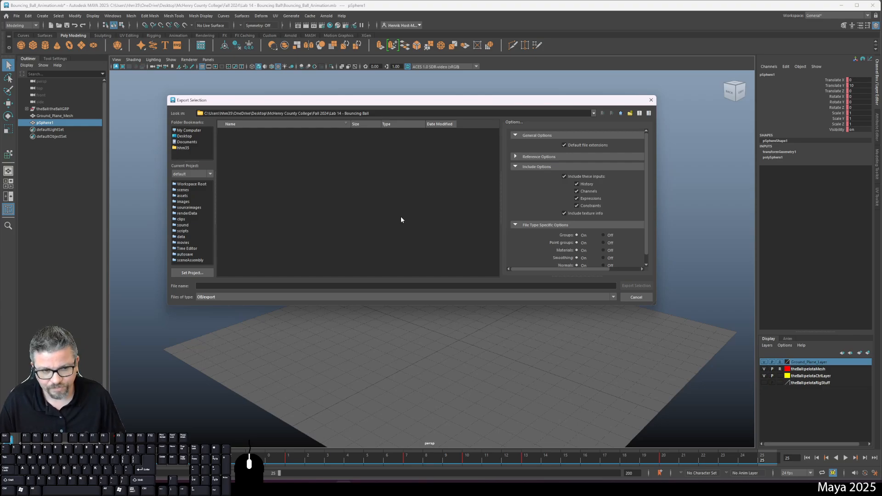
left_click(636, 297)
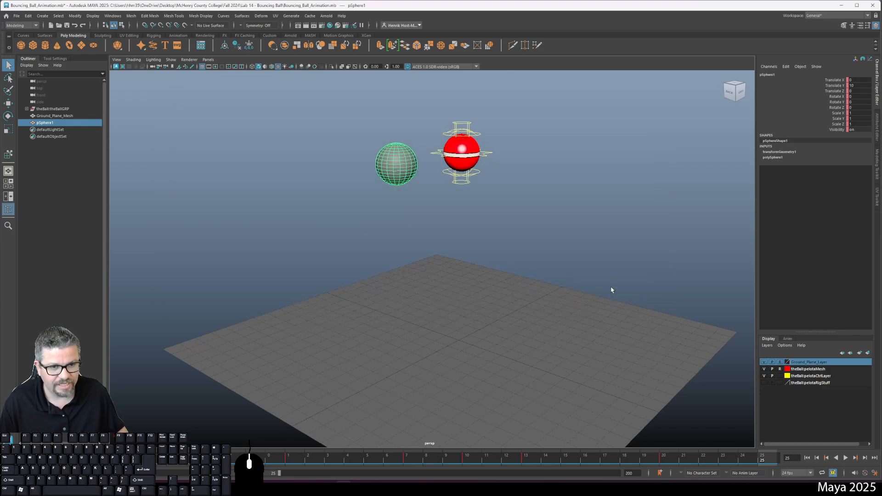
Step: Play back the bouncing ball animation with the grey sphere selected, and stop it
left_click(381, 131)
left_click(402, 177)
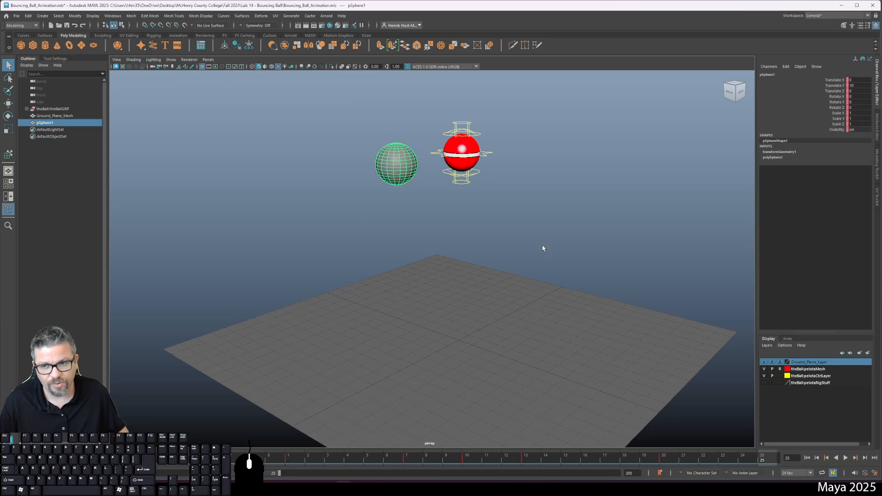
left_click(845, 458)
left_click(846, 458)
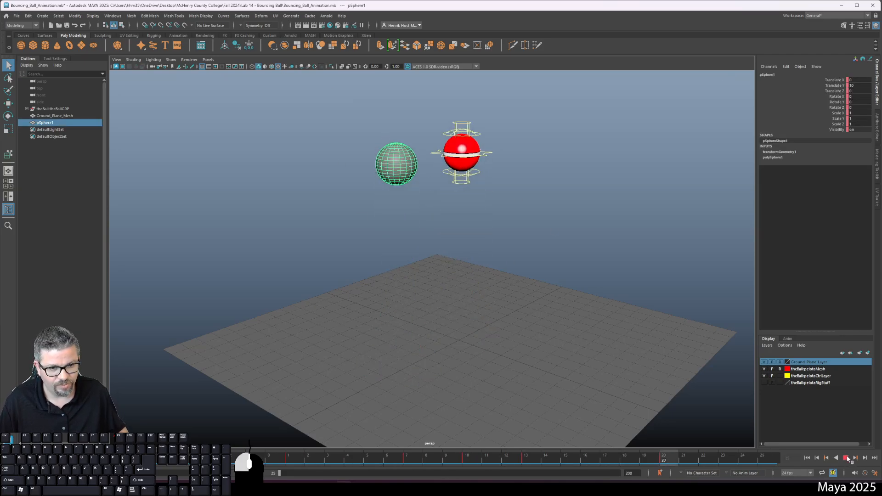